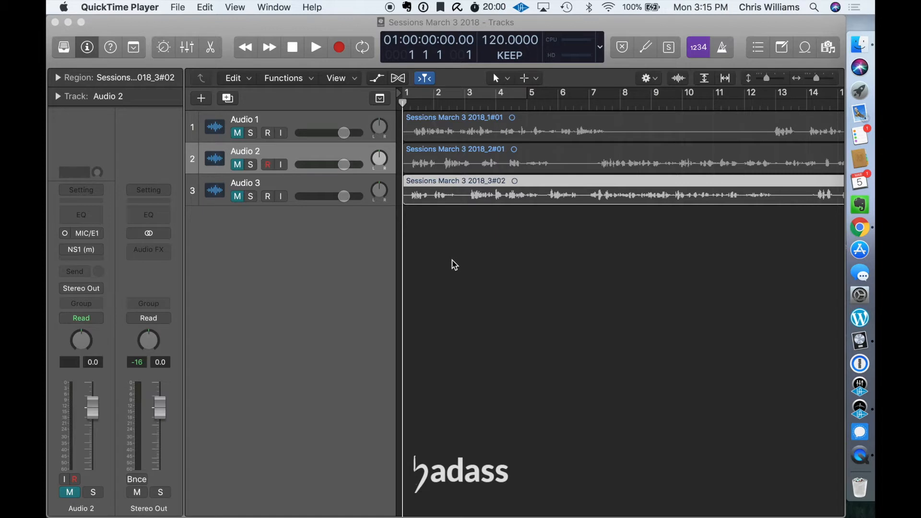
Step: Copy the audio region on the Audio 3 track
{"action": "left_click", "coordinate": [479, 196]}
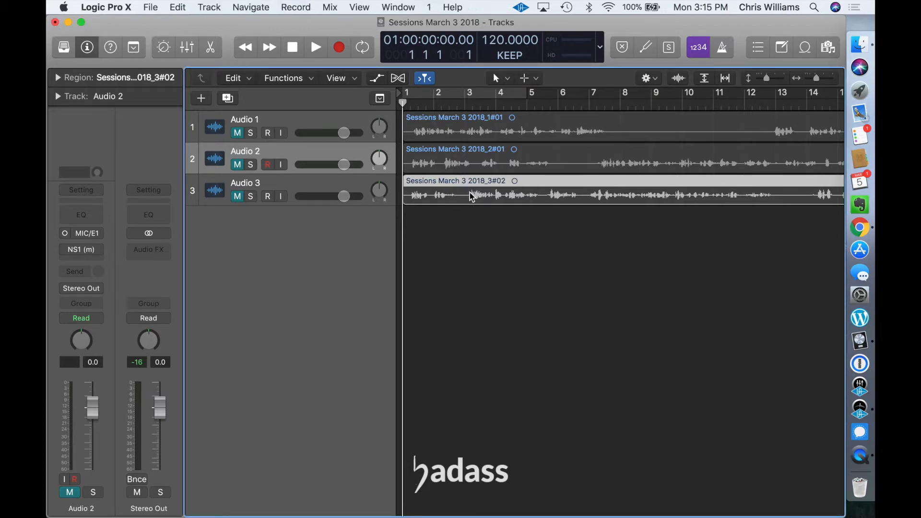
{"action": "right_click", "coordinate": [472, 196]}
{"action": "left_click", "coordinate": [487, 199]}
Step: Create a new project from the Fuse Chamber template in My Templates while keeping the current project open
{"action": "left_click", "coordinate": [156, 9]}
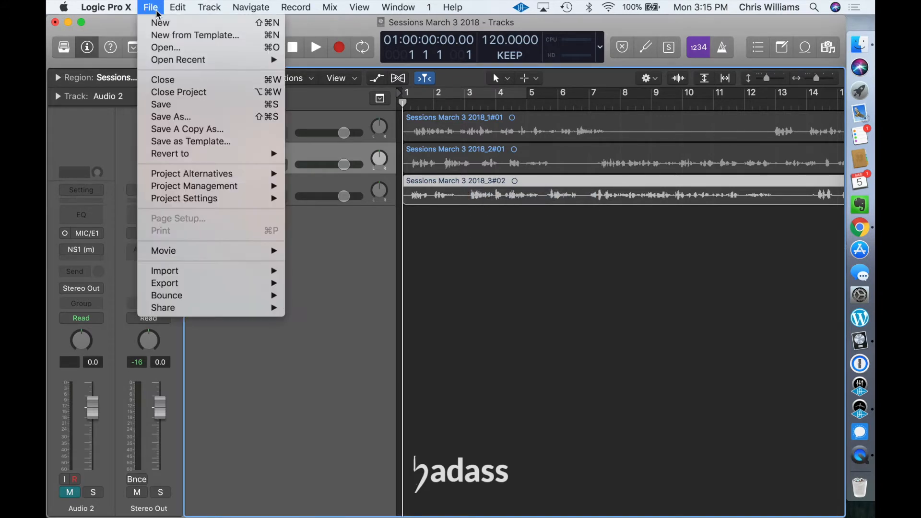
{"action": "left_click", "coordinate": [165, 47]}
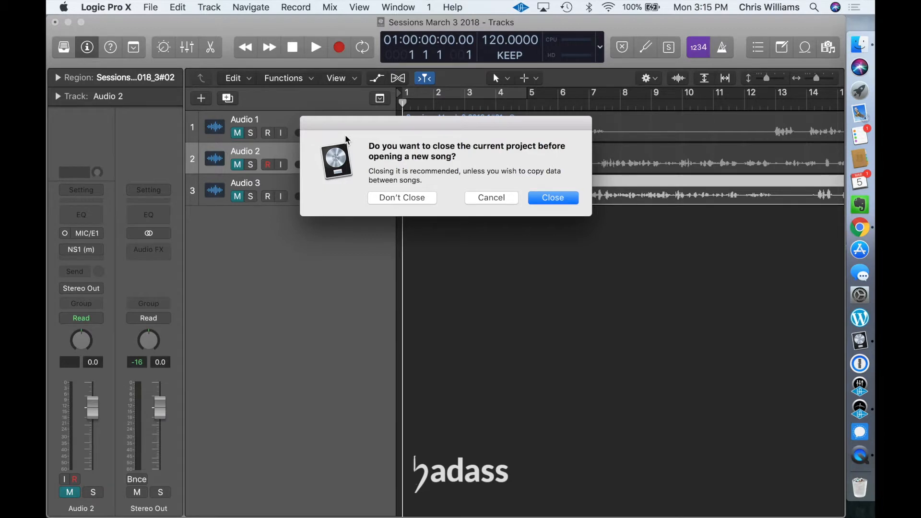
{"action": "left_click", "coordinate": [402, 198]}
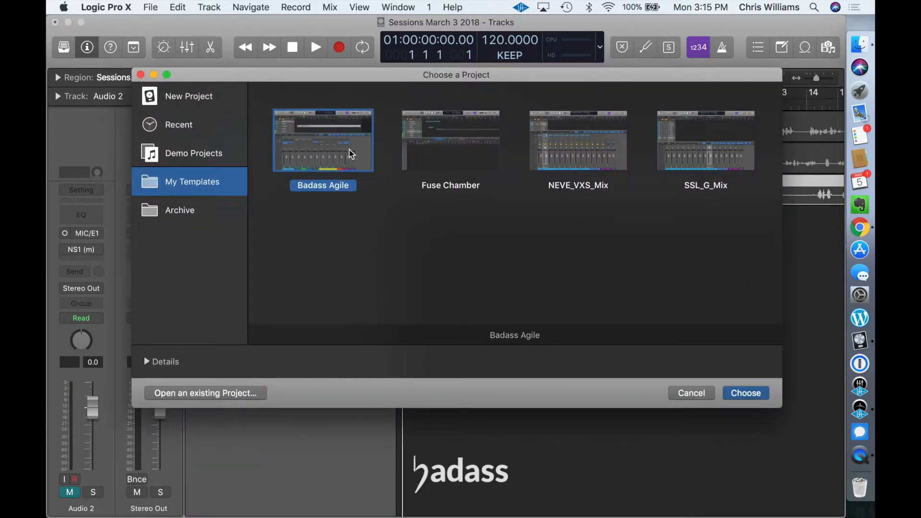
{"action": "left_click", "coordinate": [431, 166]}
{"action": "left_click", "coordinate": [346, 163]}
{"action": "left_click", "coordinate": [450, 159]}
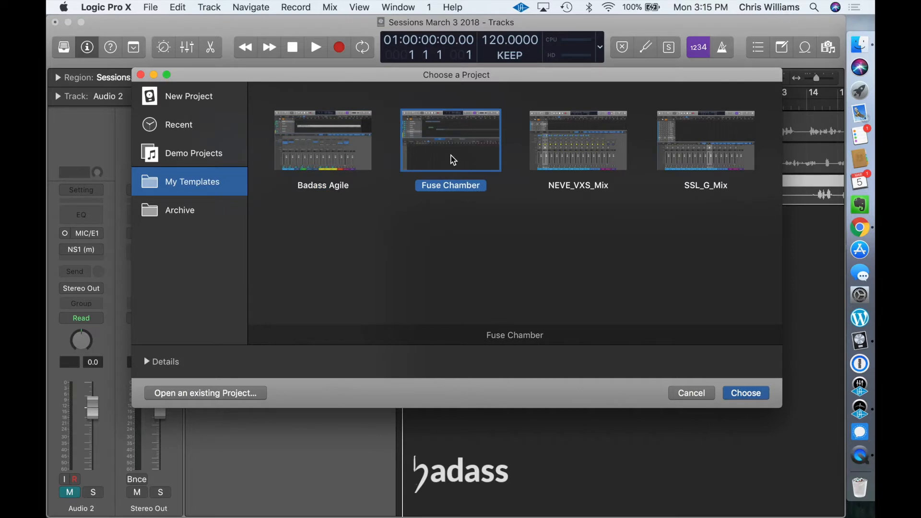
{"action": "double_click", "coordinate": [452, 160]}
{"action": "left_click", "coordinate": [424, 199]}
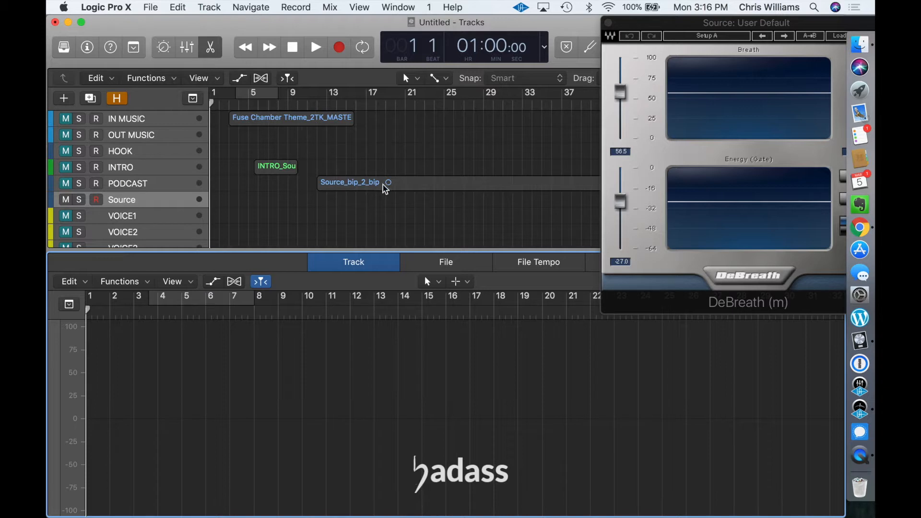
Step: Paste the copied session region onto the Source track and return the playhead to the project start
{"action": "left_click", "coordinate": [290, 171]}
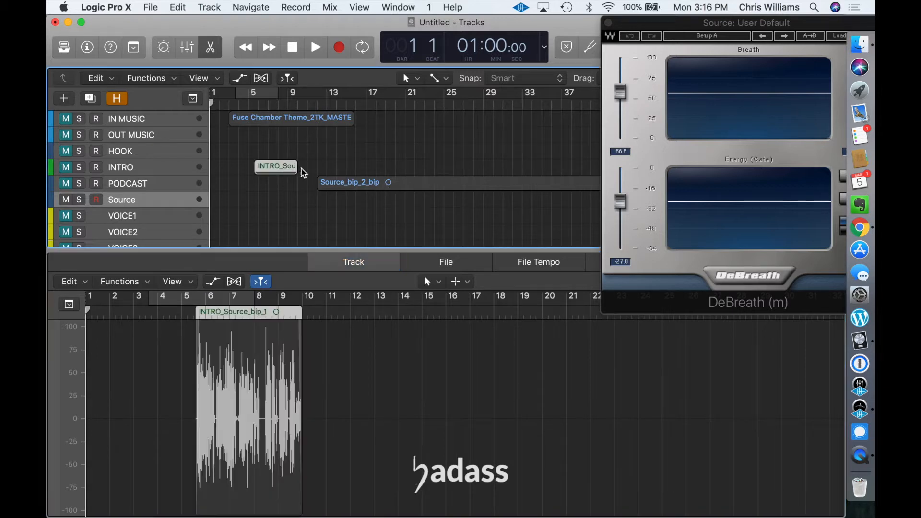
{"action": "left_click", "coordinate": [367, 187]}
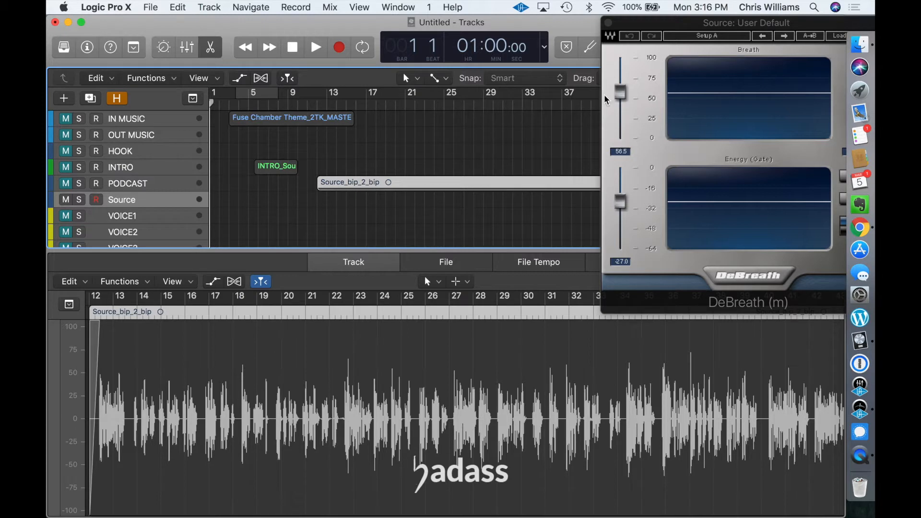
{"action": "left_click", "coordinate": [704, 25]}
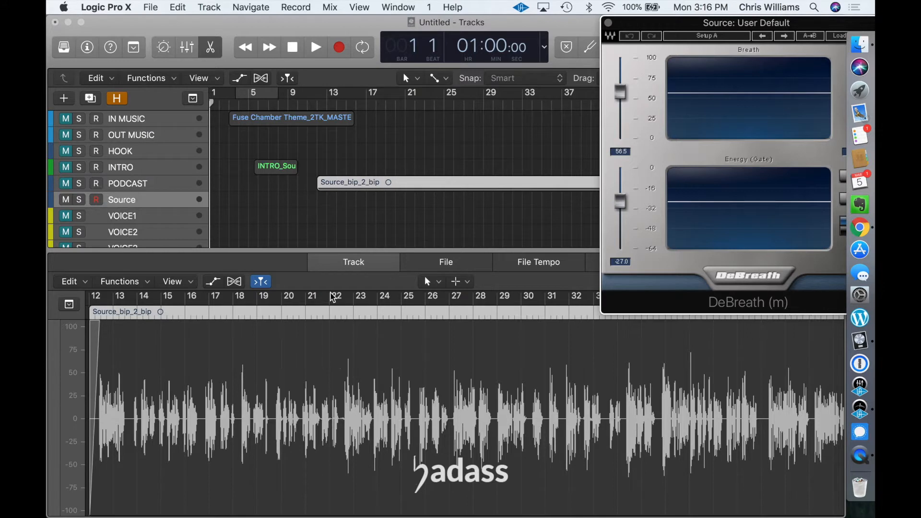
{"action": "left_click", "coordinate": [161, 209]}
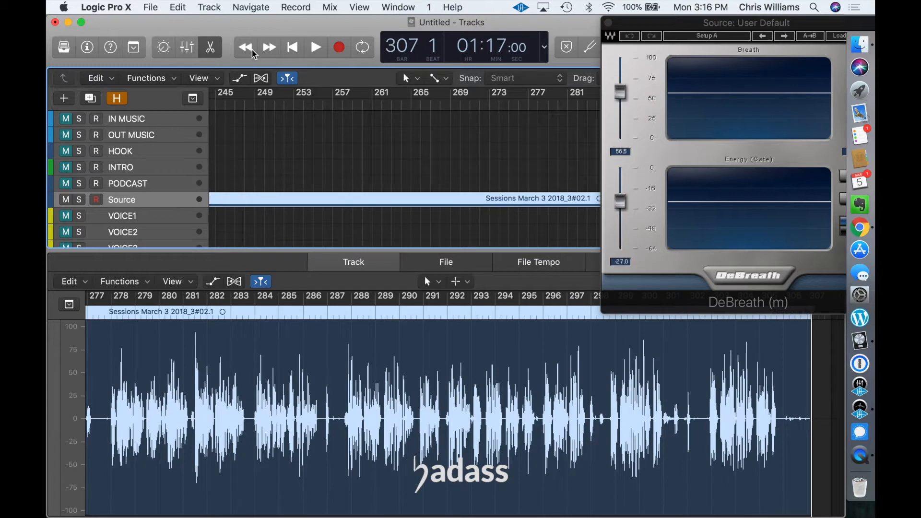
{"action": "left_click", "coordinate": [292, 47]}
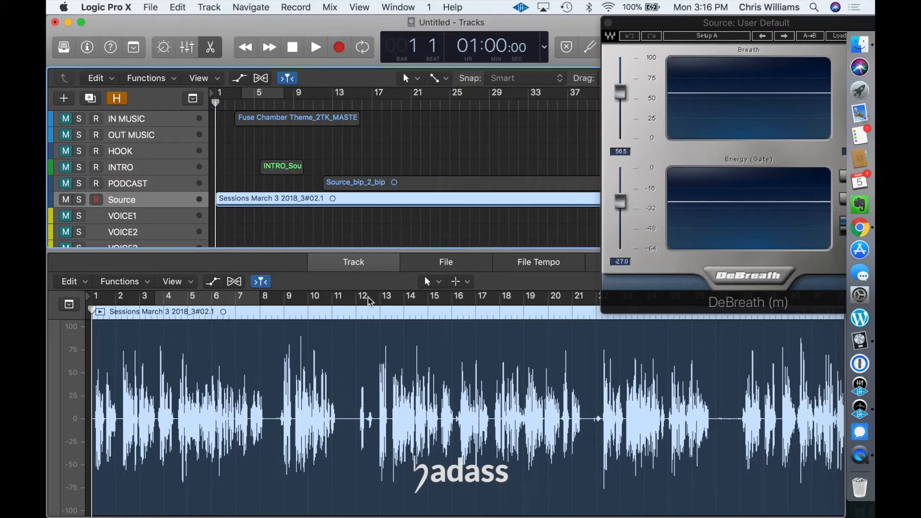
Step: Remove the stretch of unwanted sound around bar 12 of the Source region using the Marquee tool
{"action": "left_click", "coordinate": [466, 283]}
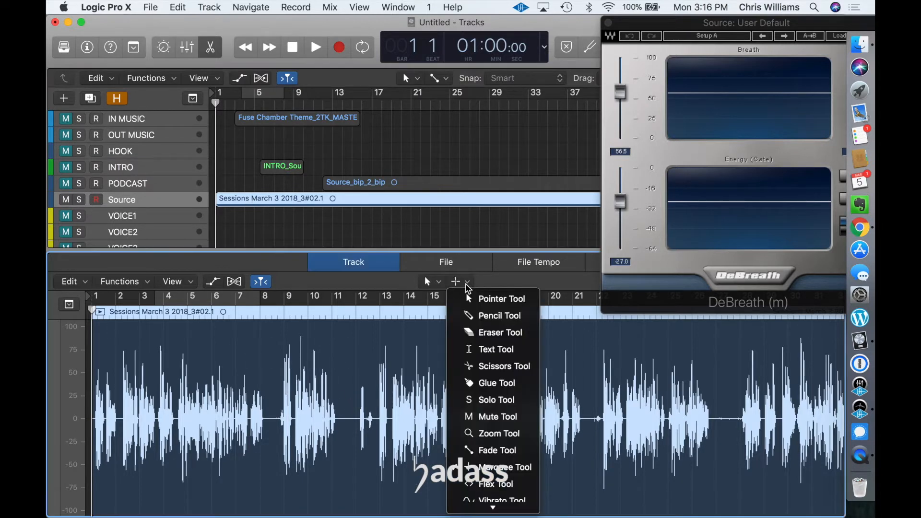
{"action": "left_click", "coordinate": [467, 283]}
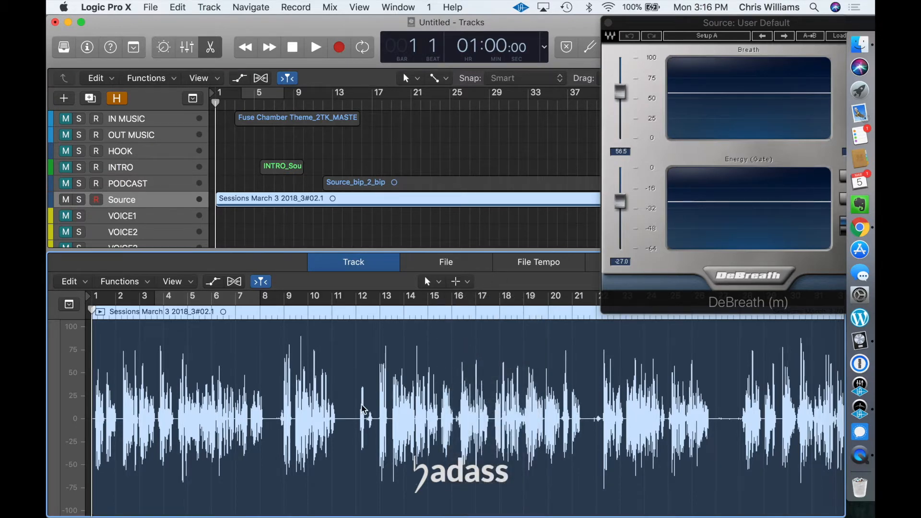
{"action": "scroll", "coordinate": [361, 405], "scroll_direction": "up", "scroll_amount": 5}
{"action": "scroll", "coordinate": [364, 408], "scroll_direction": "right", "scroll_amount": 5}
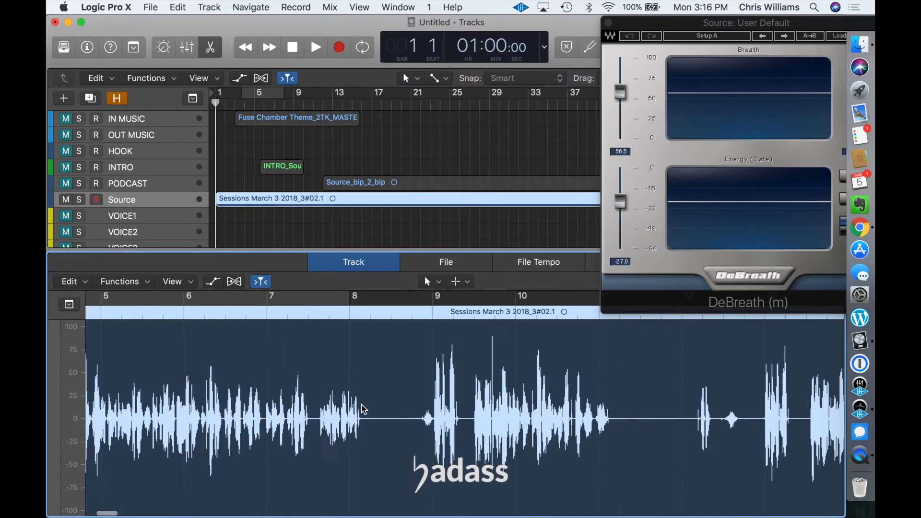
{"action": "left_click_drag", "start_coordinate": [683, 434], "coordinate": [743, 432]}
{"action": "key", "text": "Delete"}
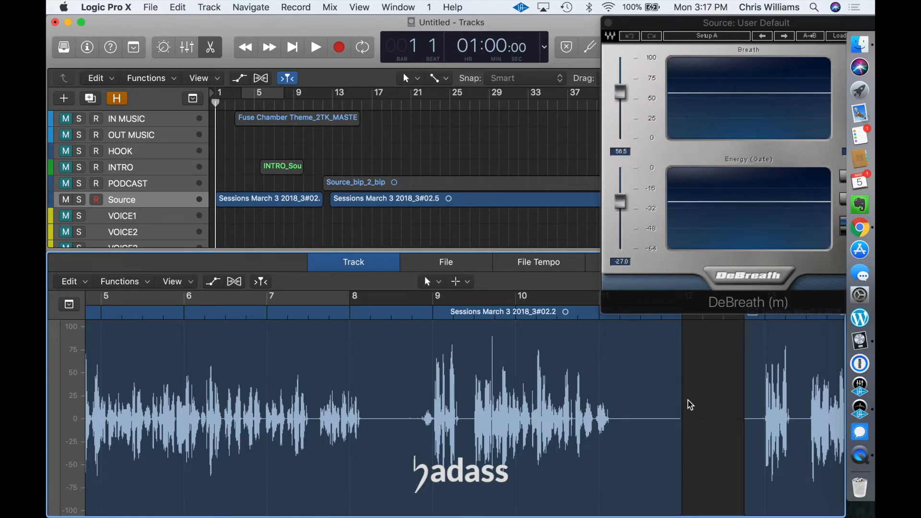
Step: Add a short fade-out with the Fade tool at the end of the Source region just before the gap
{"action": "left_click", "coordinate": [466, 282]}
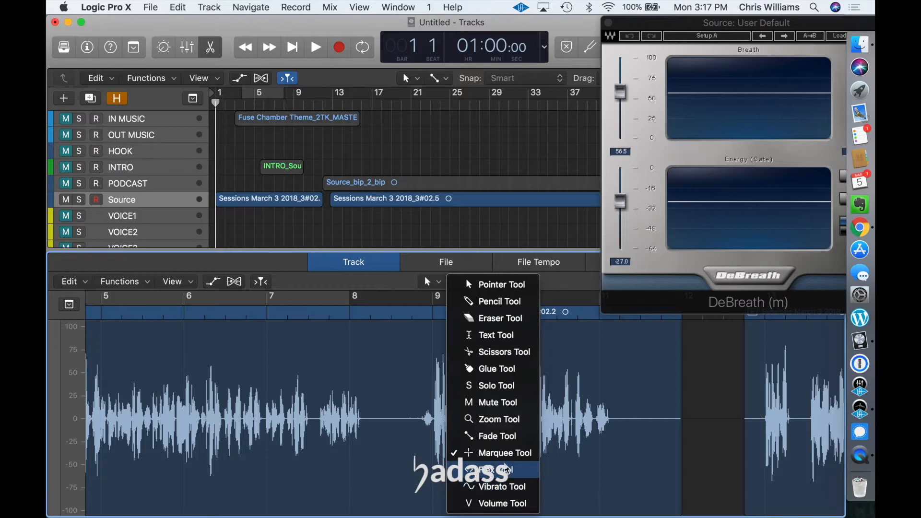
{"action": "left_click", "coordinate": [514, 438]}
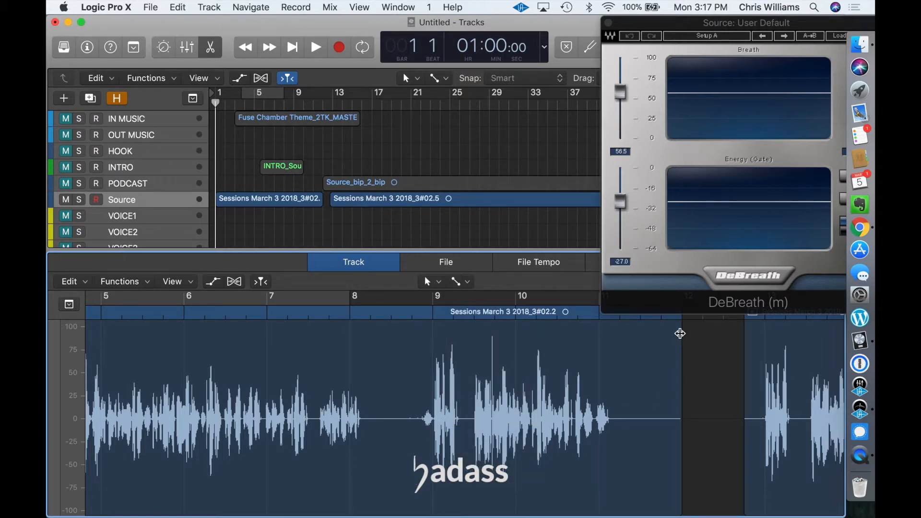
{"action": "left_click_drag", "start_coordinate": [679, 333], "coordinate": [663, 331]}
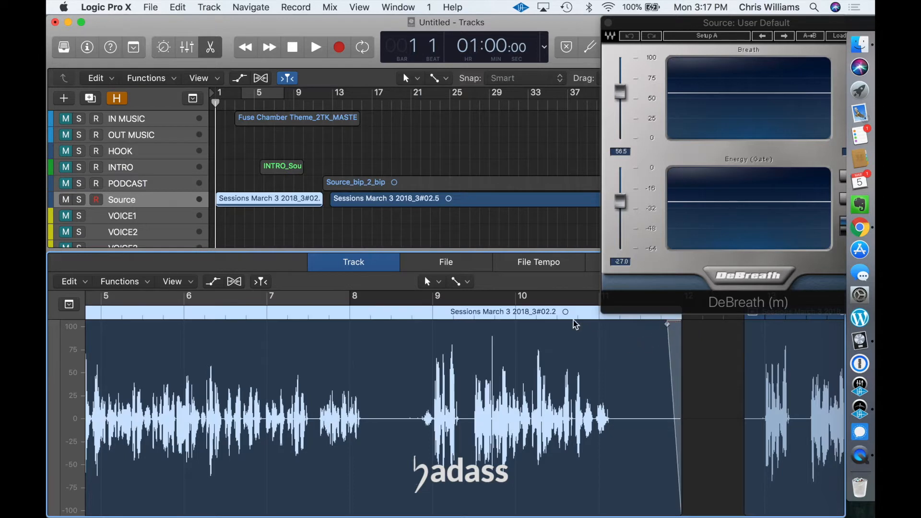
Step: Show the mixer and examine the effects, routing and faders on the template's channel strips
{"action": "left_click", "coordinate": [466, 282]}
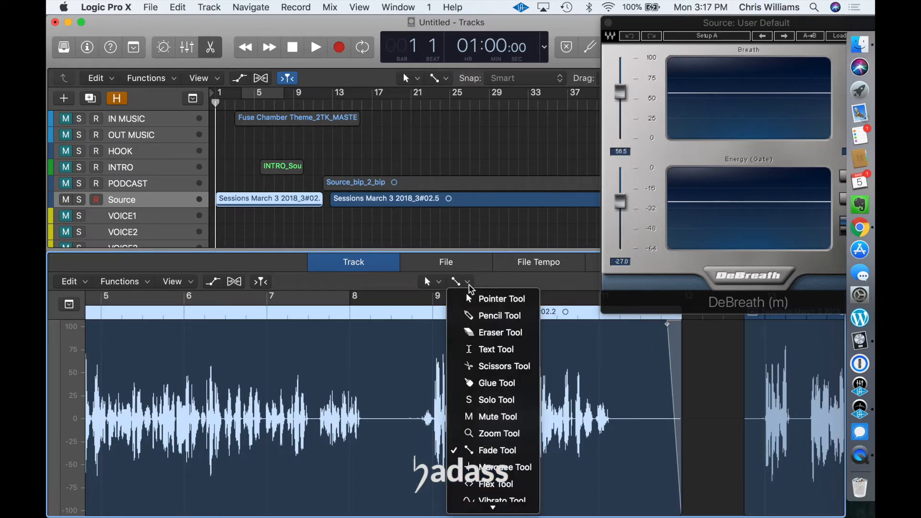
{"action": "left_click", "coordinate": [186, 50]}
{"action": "left_click", "coordinate": [187, 49]}
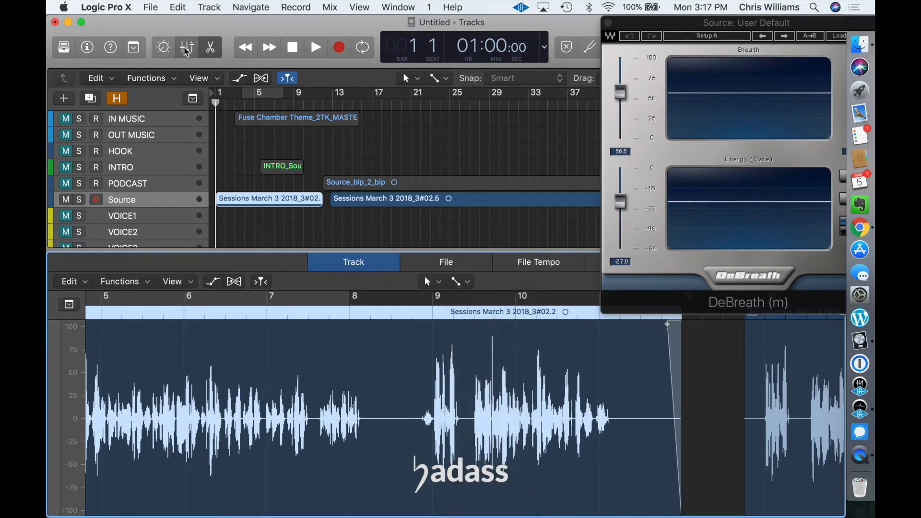
{"action": "scroll", "coordinate": [422, 335], "scroll_direction": "down", "scroll_amount": 5}
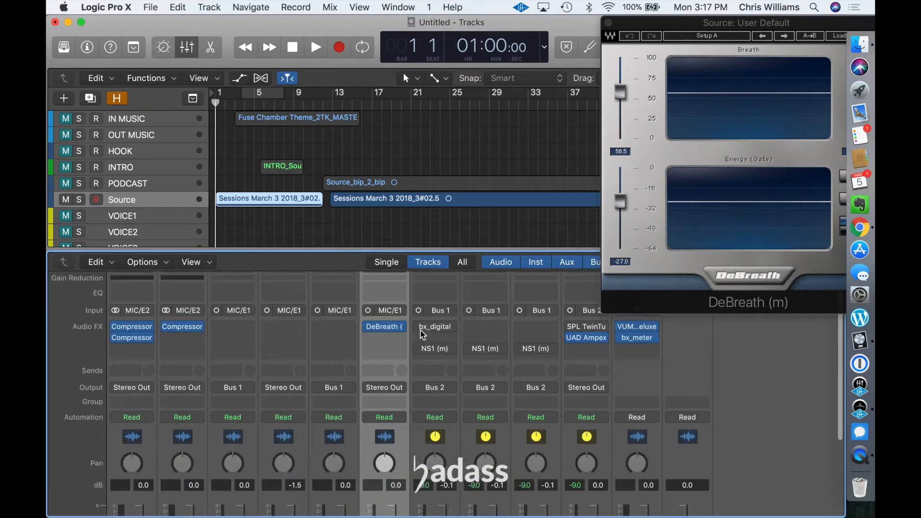
{"action": "scroll", "coordinate": [422, 334], "scroll_direction": "up", "scroll_amount": 5}
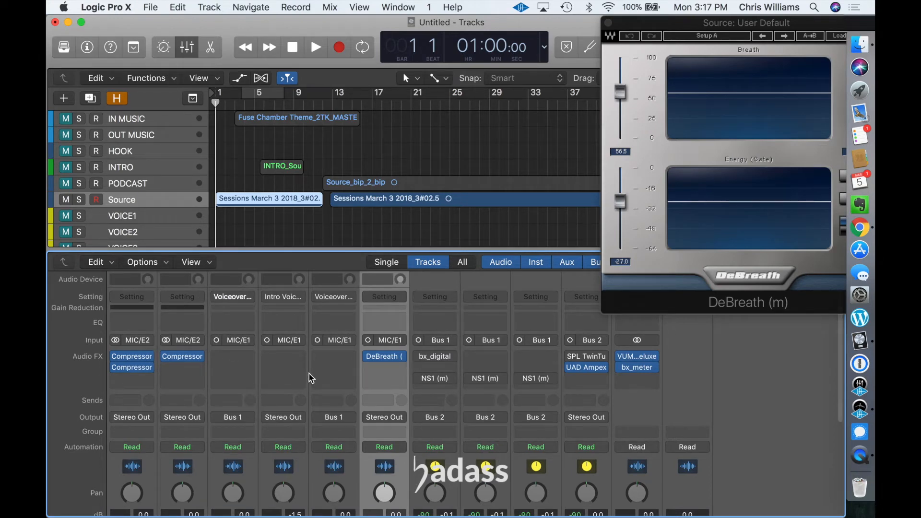
{"action": "scroll", "coordinate": [308, 376], "scroll_direction": "down", "scroll_amount": 5}
Step: Configure the channel strip components to hide Audio Device Controls, Type and Number Label, EQ Thumbnail and MIDI Effects, keeping the Gain Reduction Meter
{"action": "left_click", "coordinate": [196, 261]}
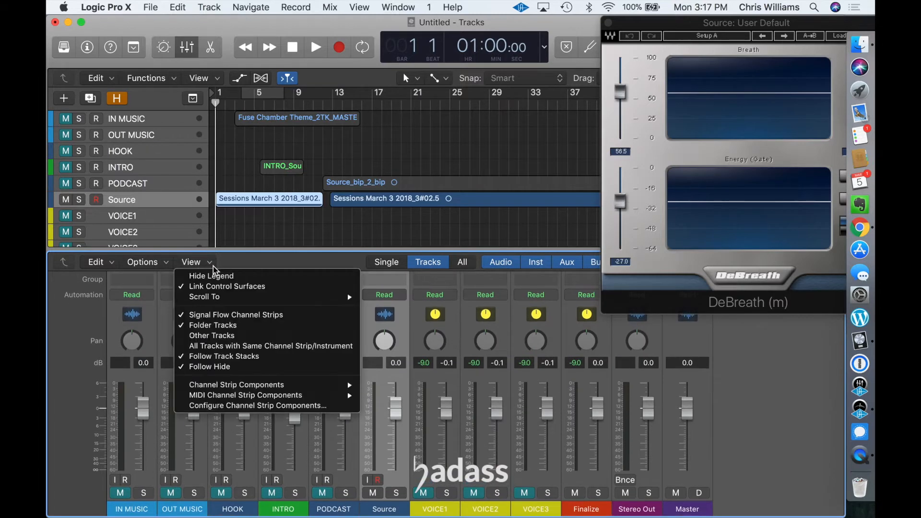
{"action": "left_click", "coordinate": [268, 407]}
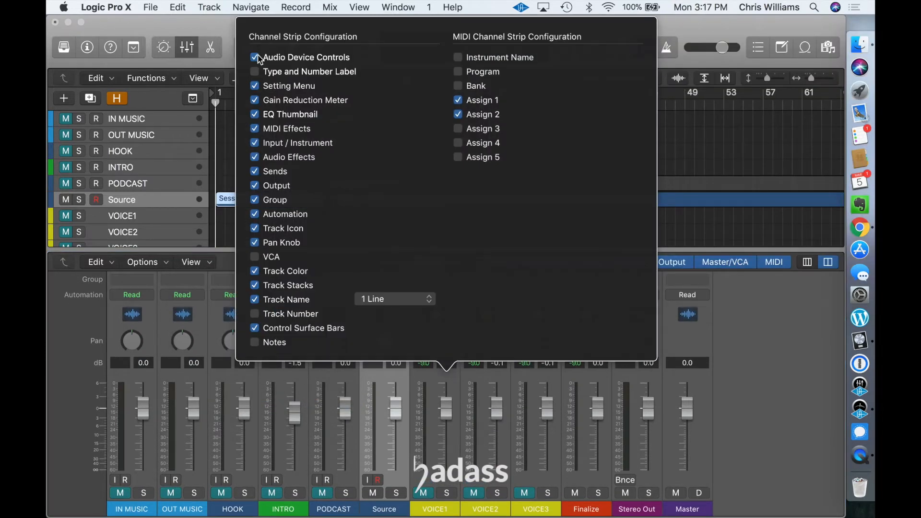
{"action": "left_click", "coordinate": [256, 57]}
{"action": "left_click", "coordinate": [256, 101]}
{"action": "left_click", "coordinate": [256, 101]}
{"action": "left_click", "coordinate": [255, 114]}
{"action": "left_click", "coordinate": [255, 129]}
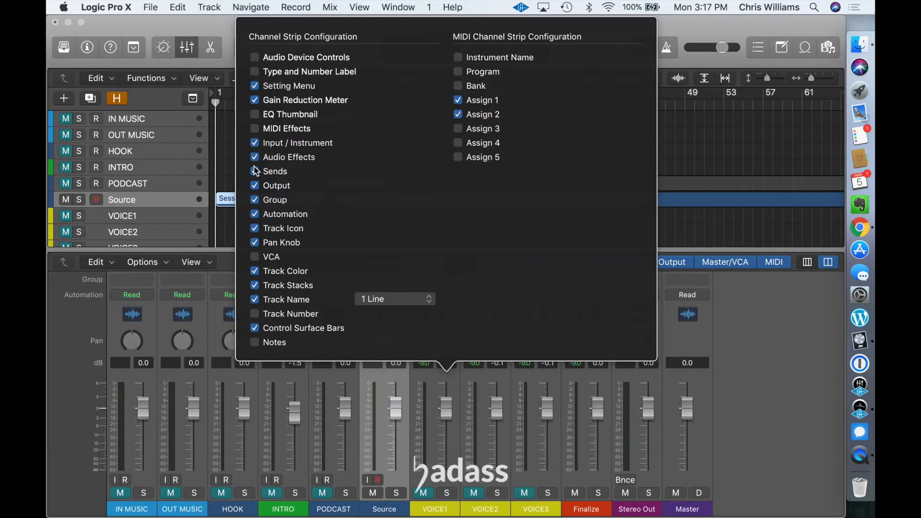
Step: Hide the Input / Instrument, Group, Automation, Track Icon and Pan Knob components on the mixer's channel strips
{"action": "left_click", "coordinate": [255, 144]}
{"action": "left_click", "coordinate": [254, 199]}
{"action": "left_click", "coordinate": [255, 215]}
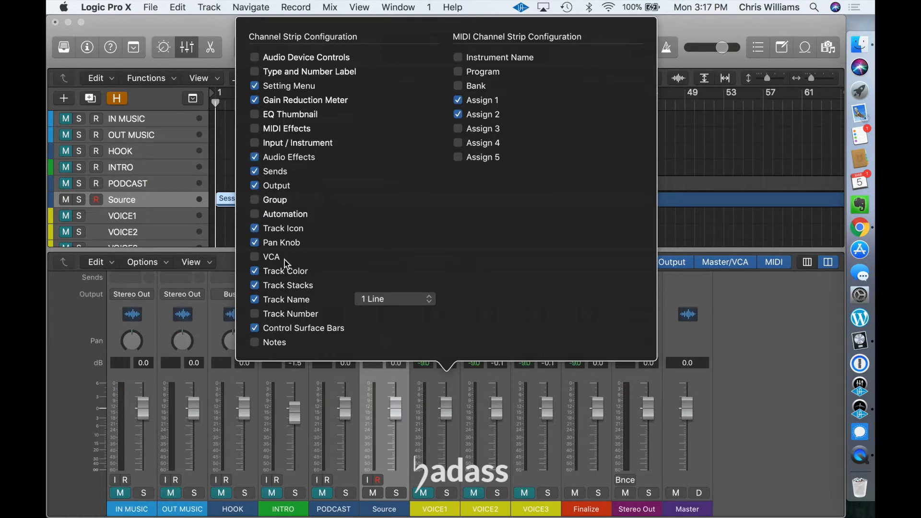
{"action": "left_click", "coordinate": [256, 229]}
{"action": "left_click", "coordinate": [255, 242]}
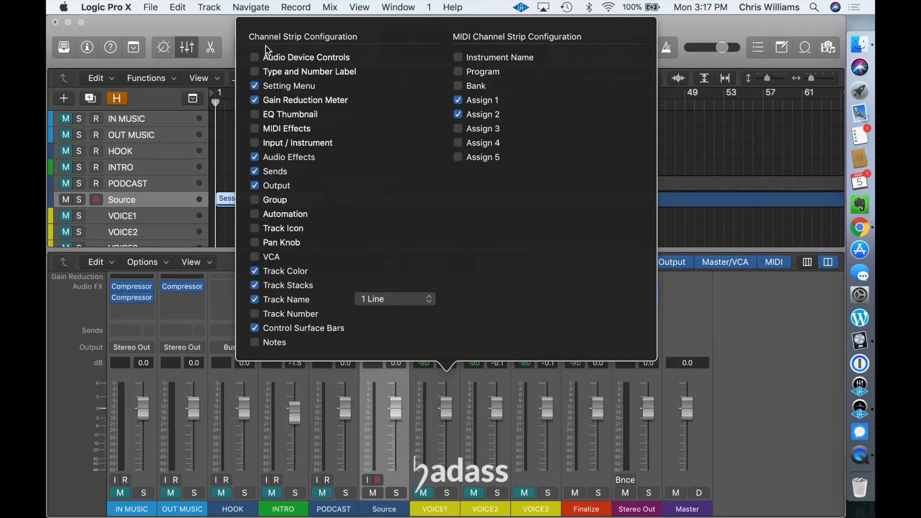
{"action": "left_click", "coordinate": [777, 315]}
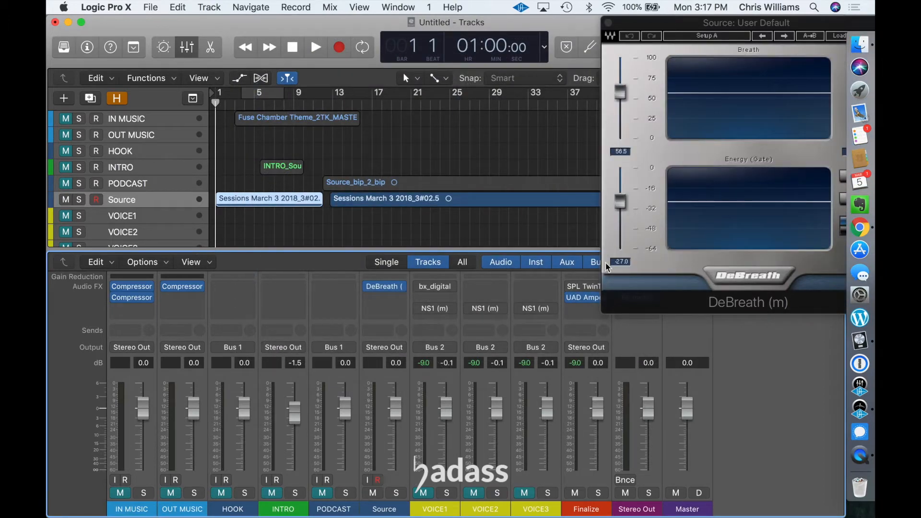
Step: Close the Untitled project without saving it
{"action": "left_click", "coordinate": [149, 8]}
{"action": "left_click", "coordinate": [179, 92]}
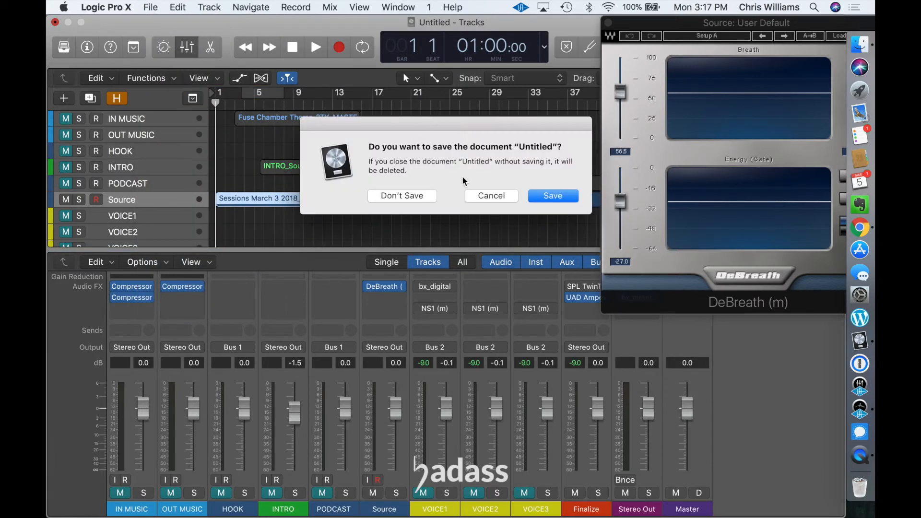
{"action": "left_click", "coordinate": [408, 199]}
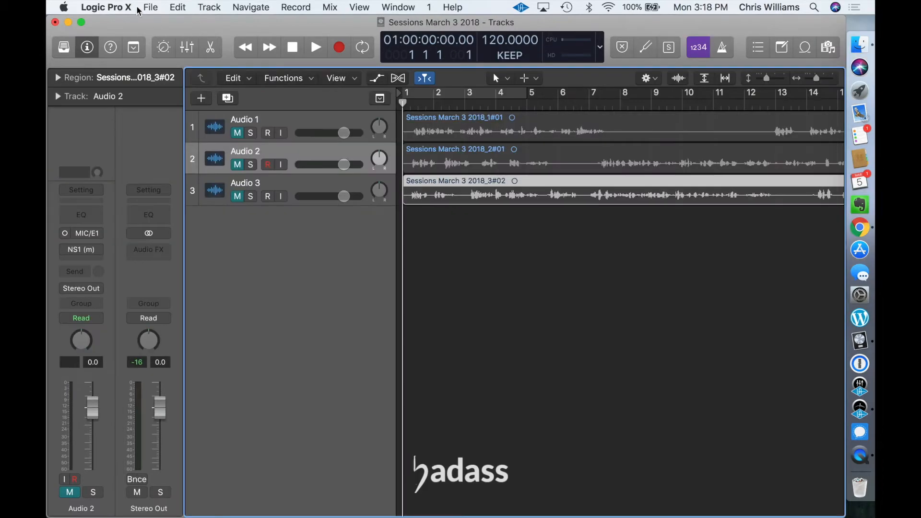
Step: Open the Fuse Chamber template from Music > Audio Music Apps > Project Templates, keeping the current project open
{"action": "left_click", "coordinate": [153, 8]}
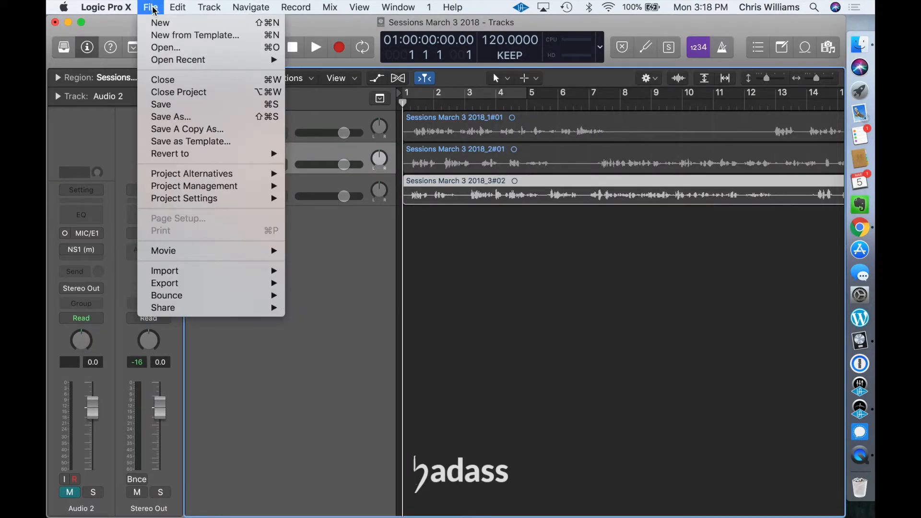
{"action": "left_click", "coordinate": [178, 49]}
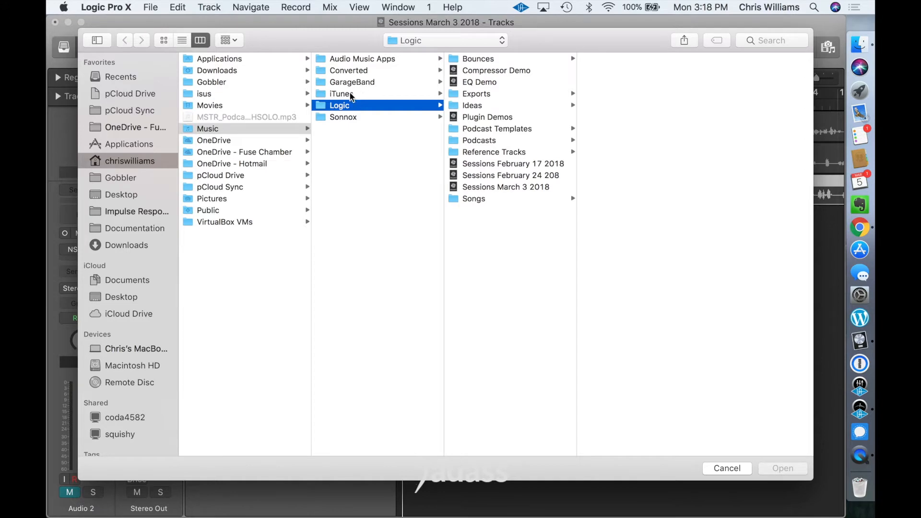
{"action": "left_click", "coordinate": [382, 59]}
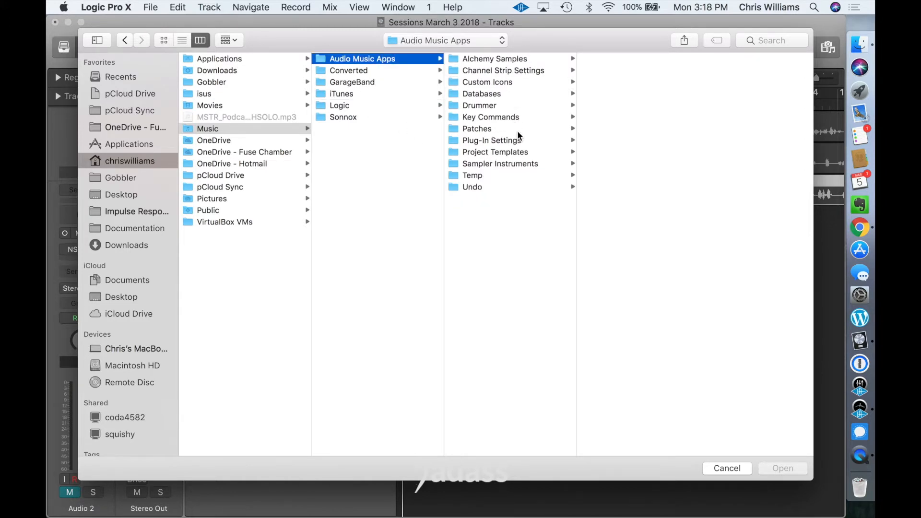
{"action": "left_click", "coordinate": [519, 151]}
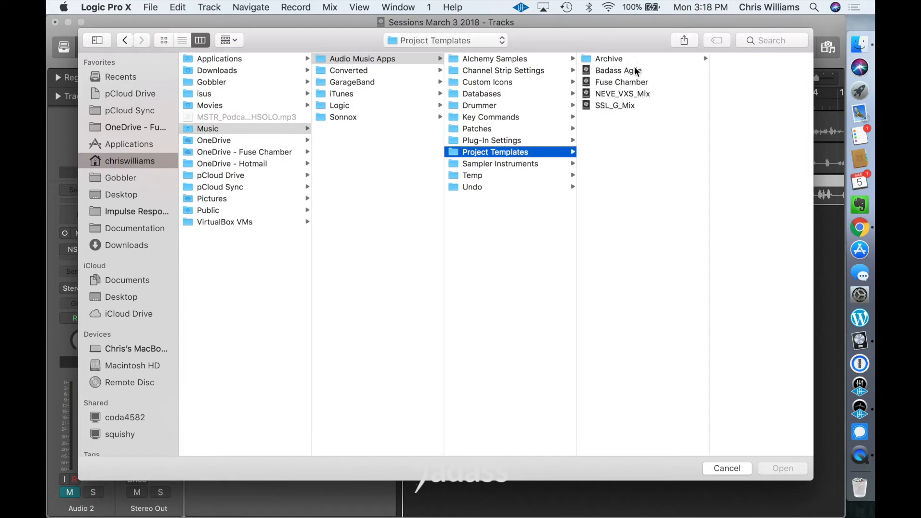
{"action": "double_click", "coordinate": [631, 84]}
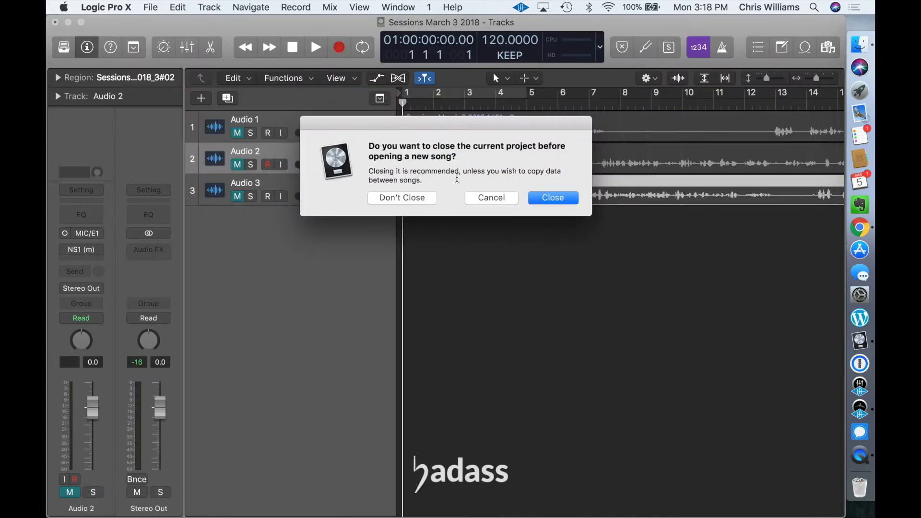
{"action": "left_click", "coordinate": [404, 199]}
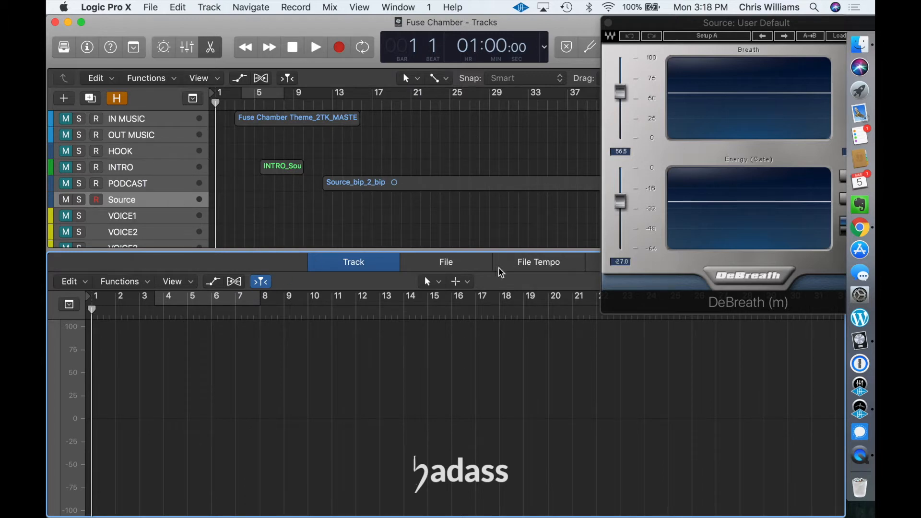
Step: Assign the Fade Tool as the audio track editor's secondary tool and show the mixer
{"action": "left_click", "coordinate": [467, 282]}
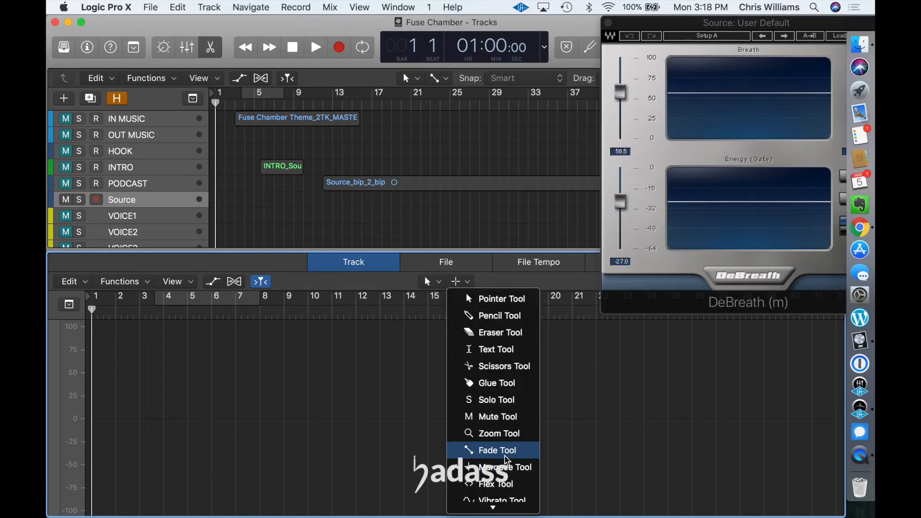
{"action": "left_click", "coordinate": [487, 450]}
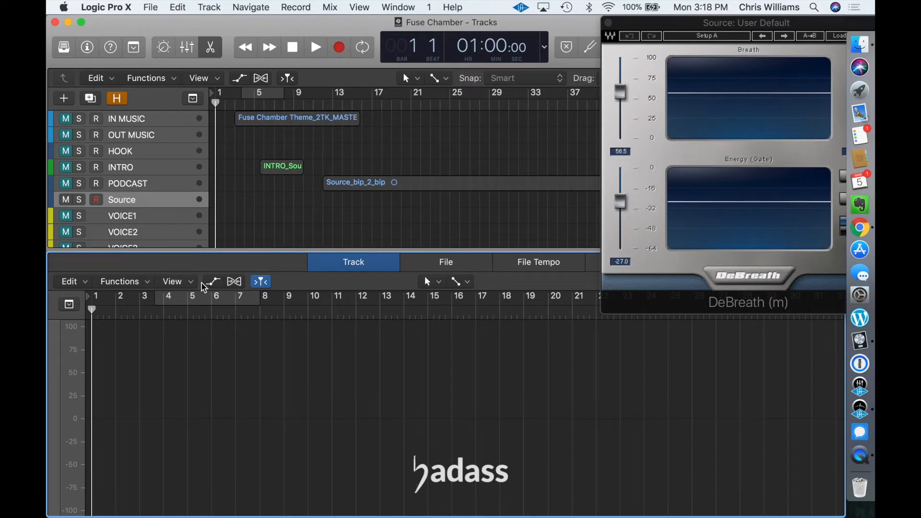
{"action": "left_click", "coordinate": [194, 48]}
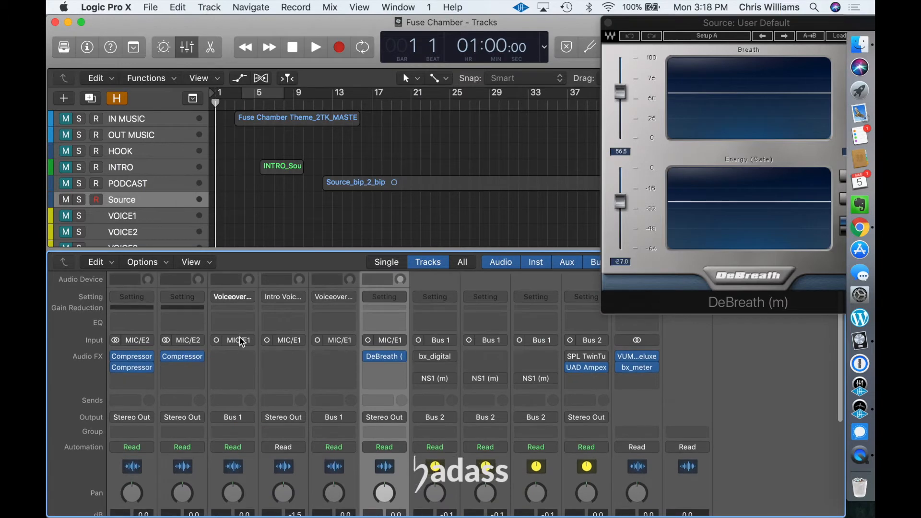
Step: Configure the channel strips to hide Audio Device Controls, EQ Thumbnail, MIDI Effects and Input / Instrument, keeping the Setting Menu
{"action": "left_click", "coordinate": [194, 261]}
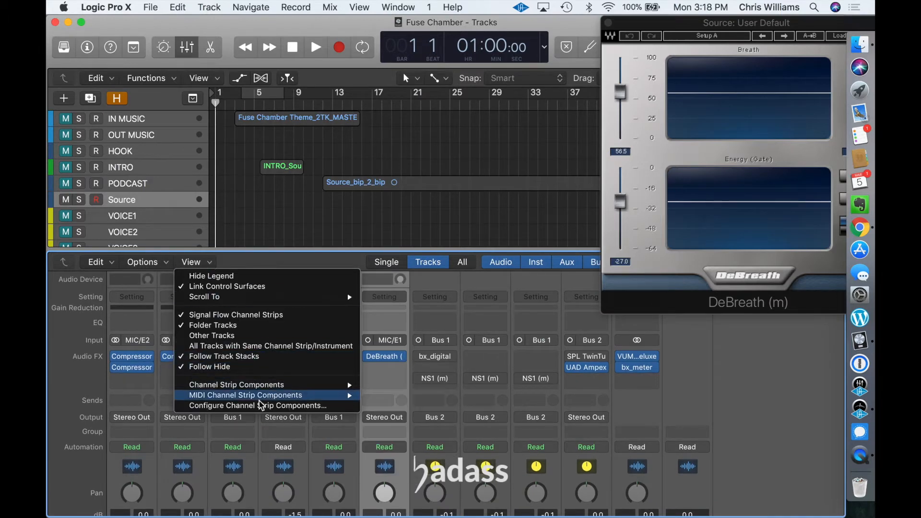
{"action": "left_click", "coordinate": [272, 407]}
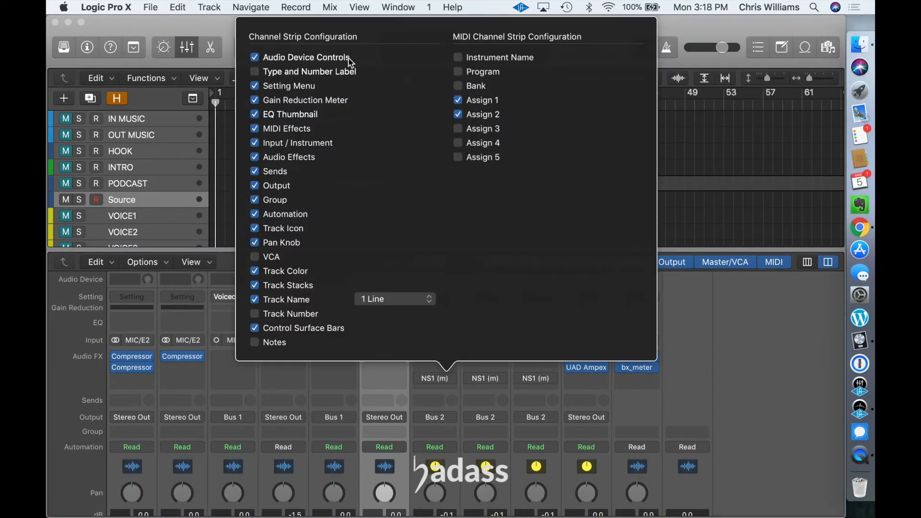
{"action": "left_click", "coordinate": [262, 59]}
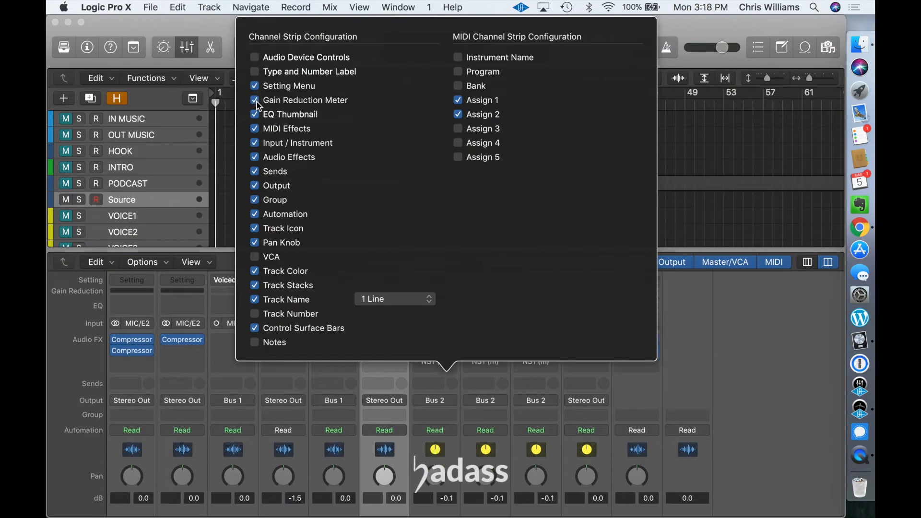
{"action": "left_click", "coordinate": [255, 87]}
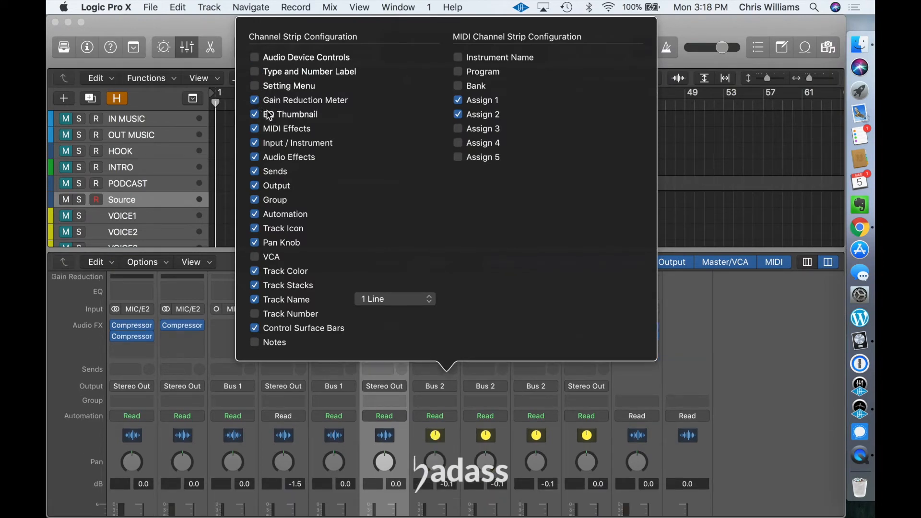
{"action": "left_click", "coordinate": [255, 87]}
{"action": "left_click", "coordinate": [255, 115]}
{"action": "left_click", "coordinate": [256, 129]}
{"action": "left_click", "coordinate": [255, 143]}
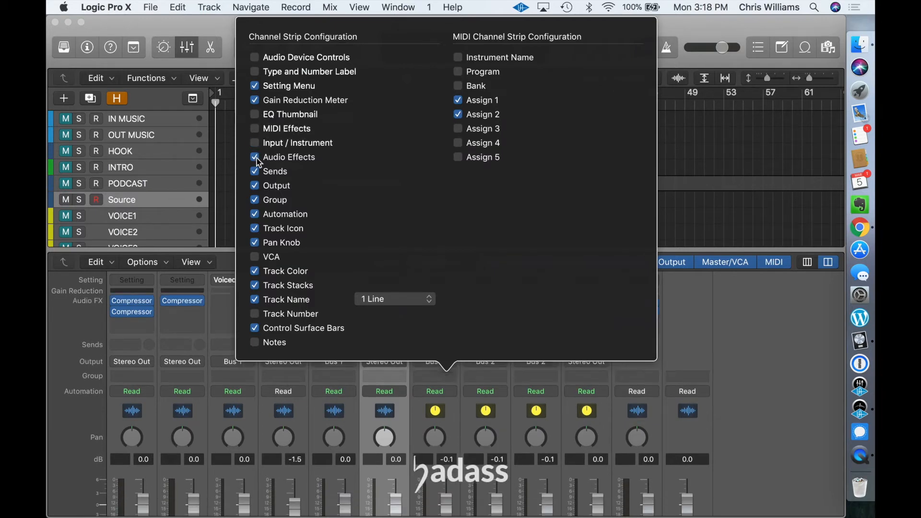
Step: Hide the Group, Automation, Track Icon, Pan Knob and Control Surface Bars components and close the channel strip configuration
{"action": "left_click", "coordinate": [255, 199]}
{"action": "left_click", "coordinate": [255, 214]}
{"action": "left_click", "coordinate": [254, 228]}
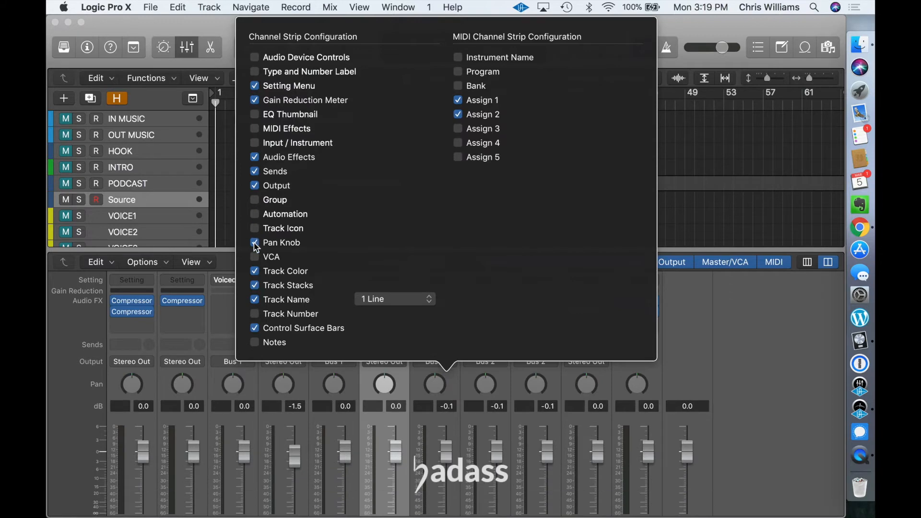
{"action": "left_click", "coordinate": [254, 243]}
{"action": "left_click", "coordinate": [255, 328]}
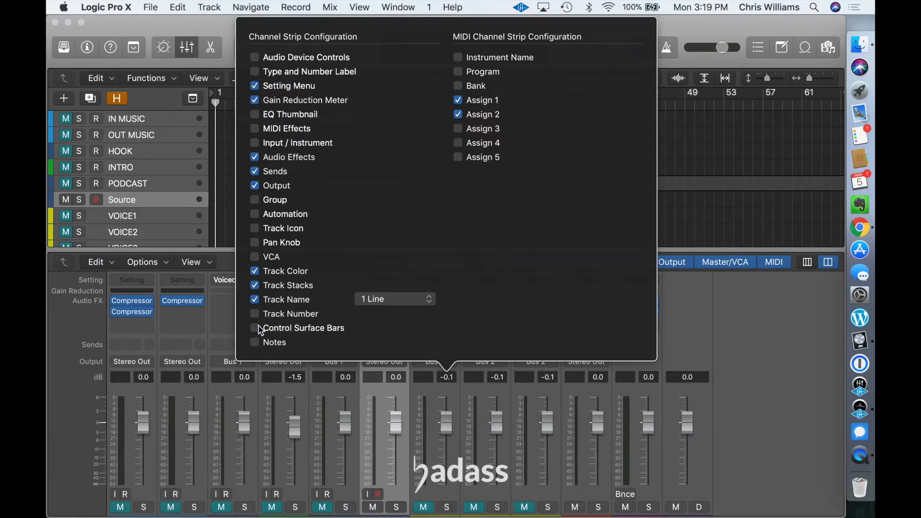
{"action": "left_click", "coordinate": [752, 344]}
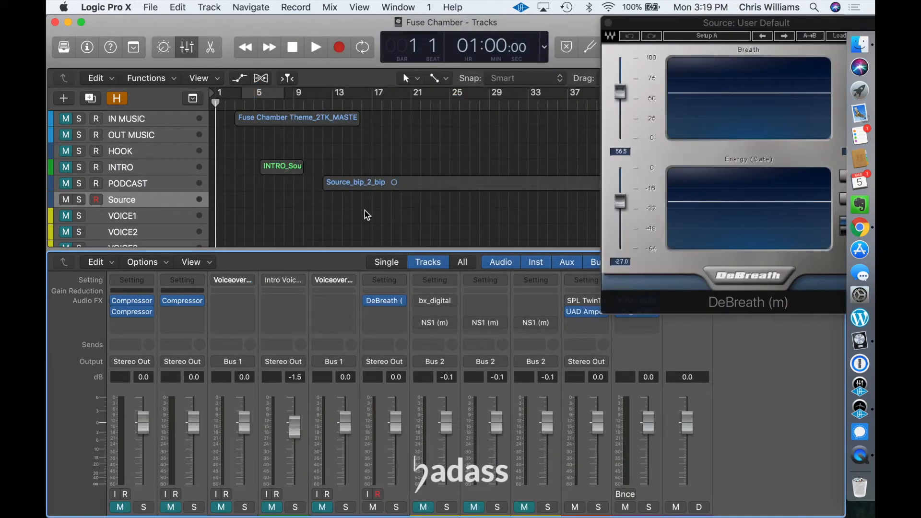
Step: Close the DeBreath plug-in window and remove the UAD Ampex plug-in from the Finalize channel strip
{"action": "double_click", "coordinate": [158, 200]}
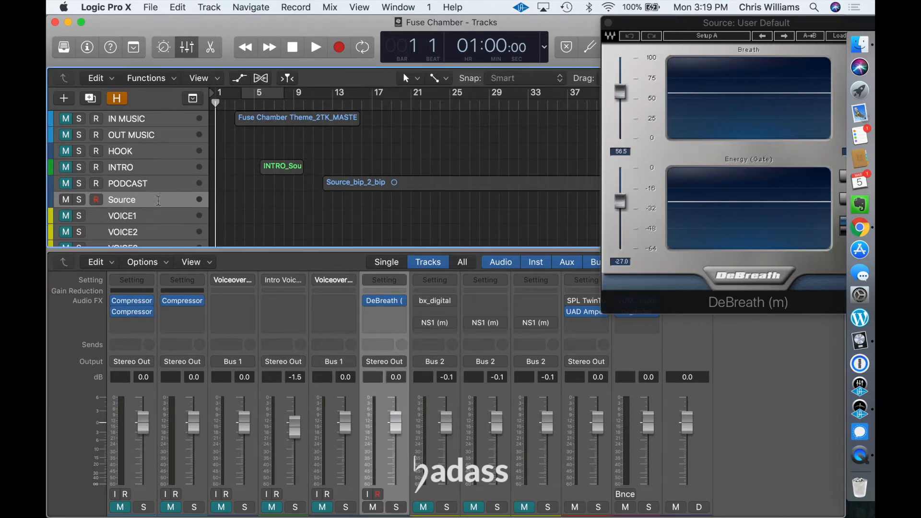
{"action": "left_click", "coordinate": [305, 222]}
{"action": "left_click", "coordinate": [569, 311]}
{"action": "left_click", "coordinate": [608, 23]}
{"action": "left_click", "coordinate": [605, 312]}
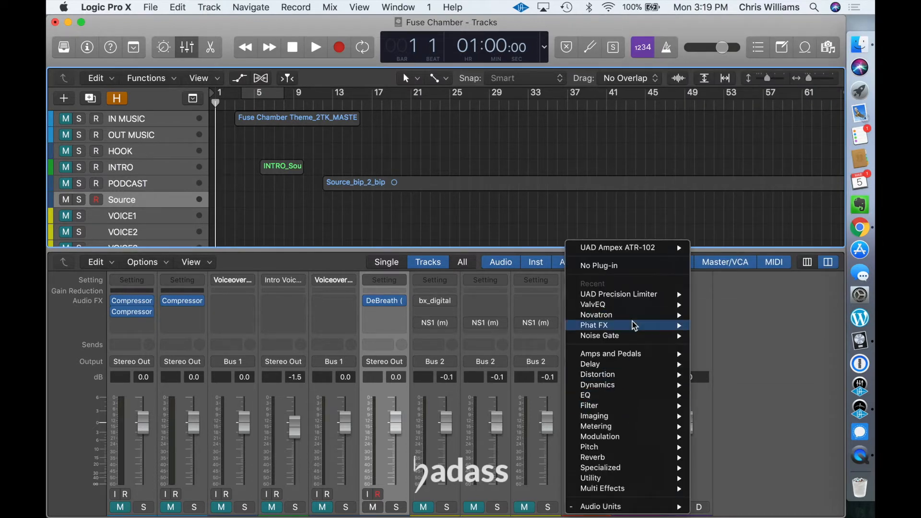
{"action": "left_click", "coordinate": [617, 268]}
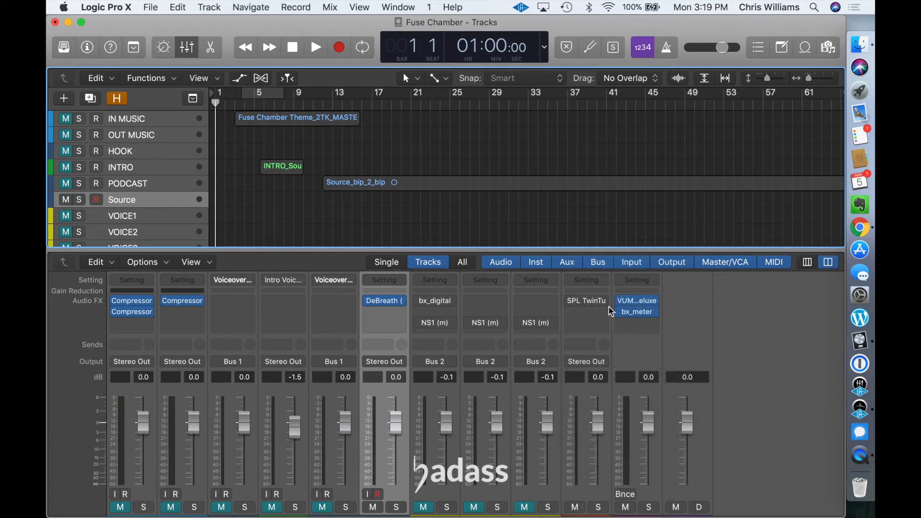
Step: Replace the SPL TwinTube on the Finalize channel strip with Universal Audio's UAD Precision Limiter in mono and close its window
{"action": "left_click", "coordinate": [605, 303]}
{"action": "left_click", "coordinate": [638, 507]}
{"action": "left_click", "coordinate": [600, 303]}
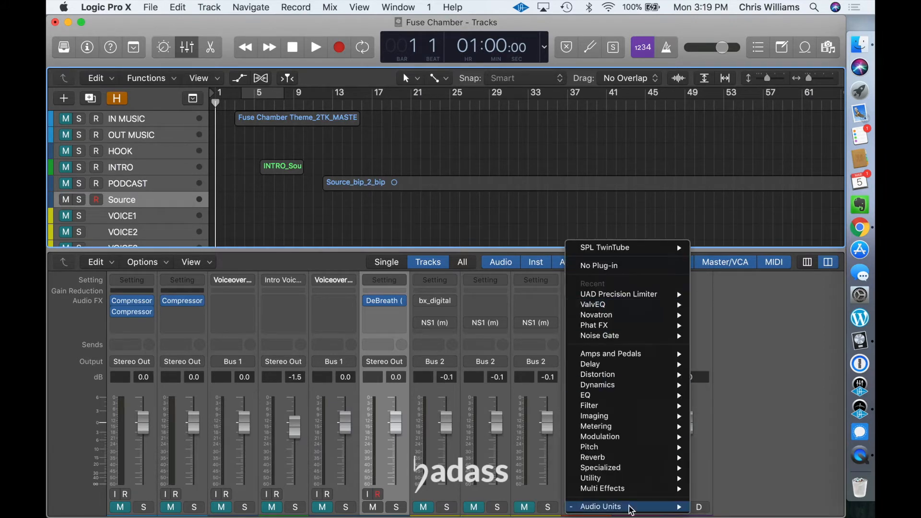
{"action": "mouse_move", "coordinate": [638, 507]}
{"action": "mouse_move", "coordinate": [743, 485]}
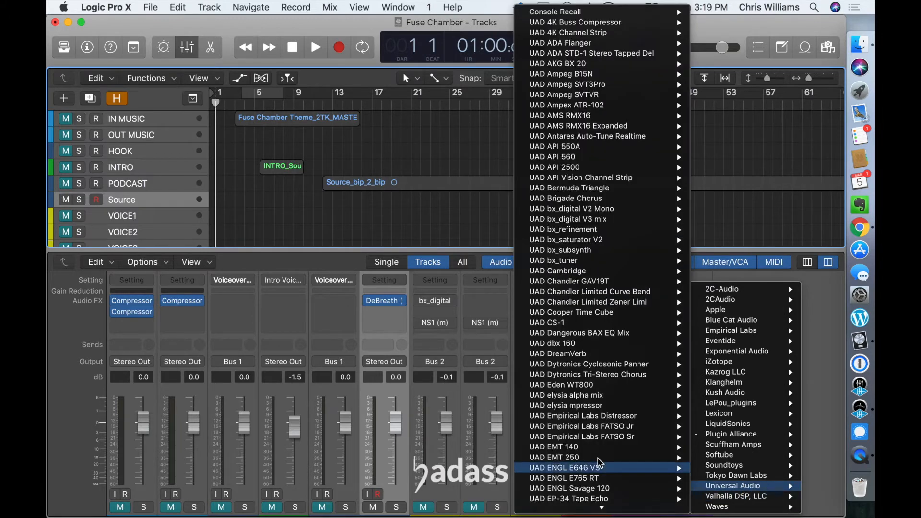
{"action": "scroll", "coordinate": [598, 458], "scroll_direction": "down", "scroll_amount": 5}
{"action": "scroll", "coordinate": [597, 459], "scroll_direction": "down", "scroll_amount": 10}
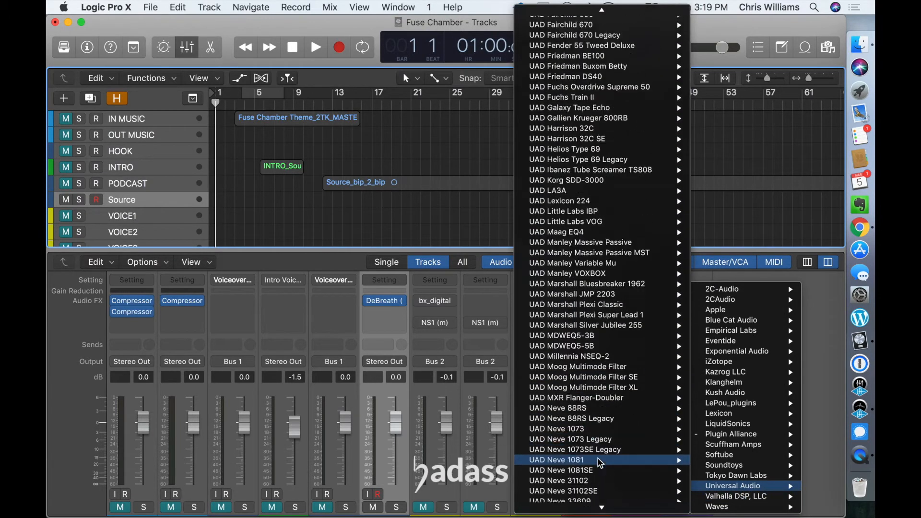
{"action": "scroll", "coordinate": [598, 458], "scroll_direction": "down", "scroll_amount": 10}
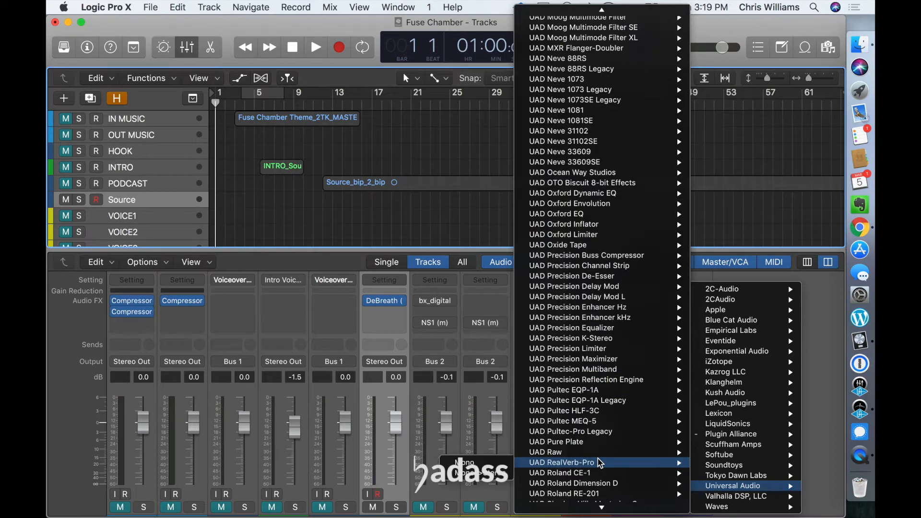
{"action": "mouse_move", "coordinate": [612, 349]}
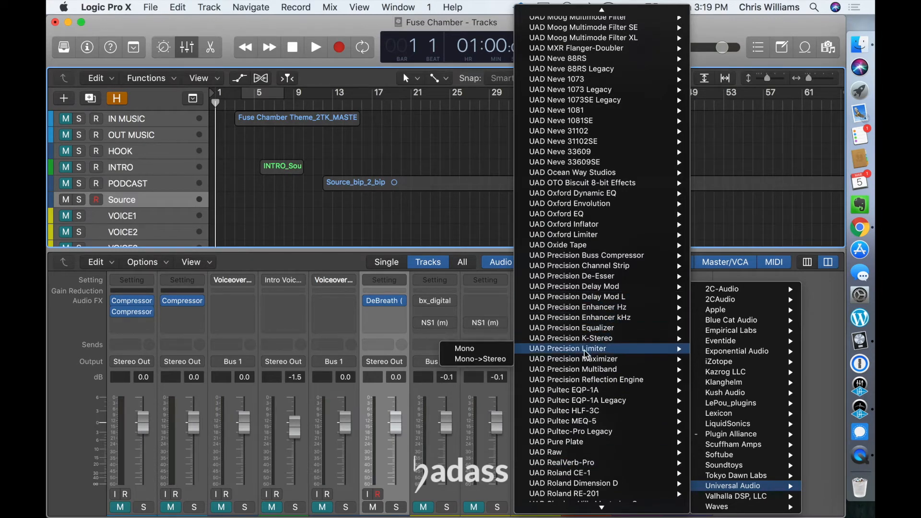
{"action": "left_click", "coordinate": [490, 349]}
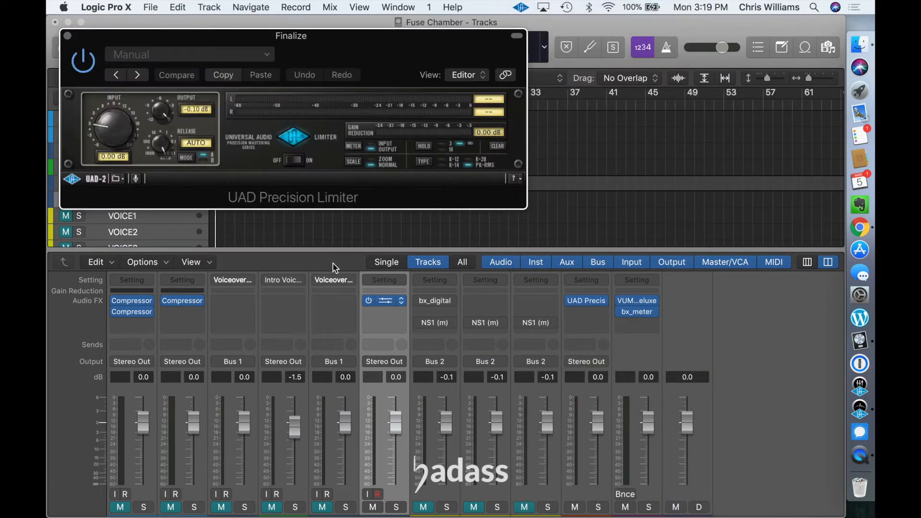
{"action": "left_click", "coordinate": [68, 36]}
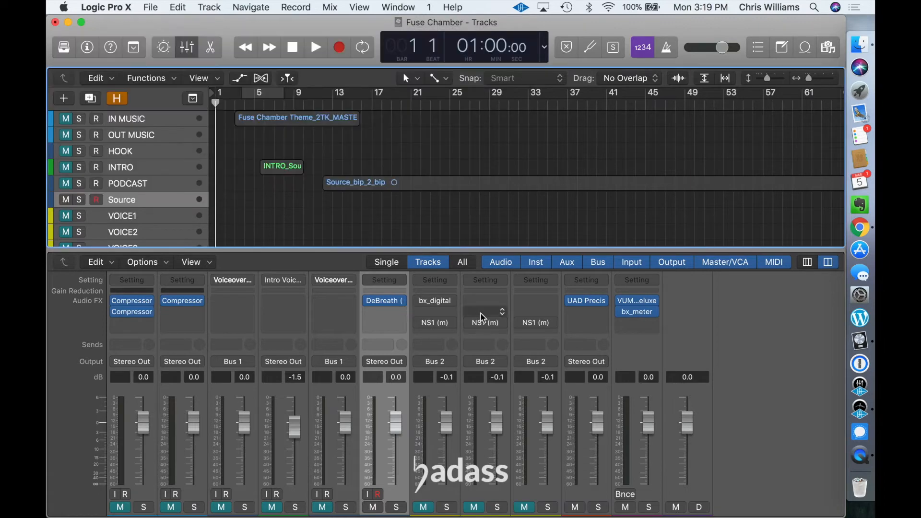
Step: Insert Kush Audio's Novatron in mono between bx_digital and NS1 on the VOICE1 channel strip, closing its window
{"action": "left_click", "coordinate": [452, 315]}
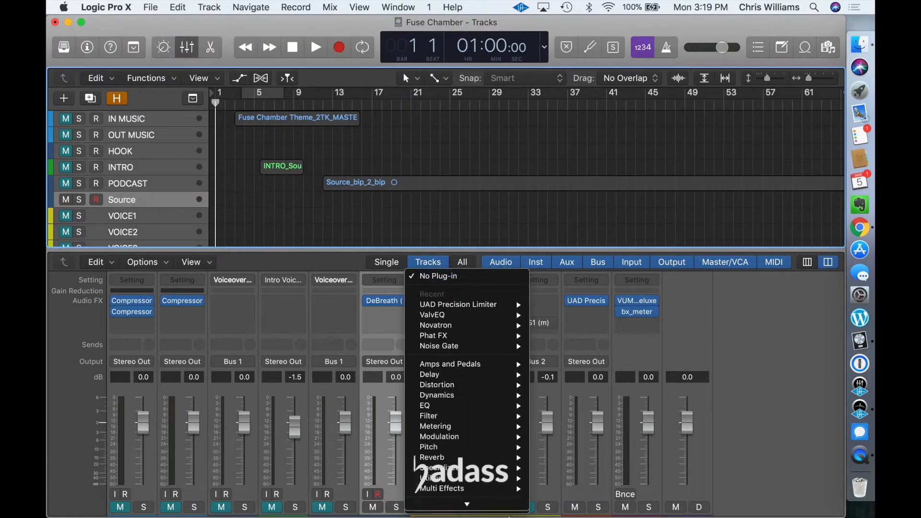
{"action": "mouse_move", "coordinate": [489, 507]}
{"action": "mouse_move", "coordinate": [598, 404]}
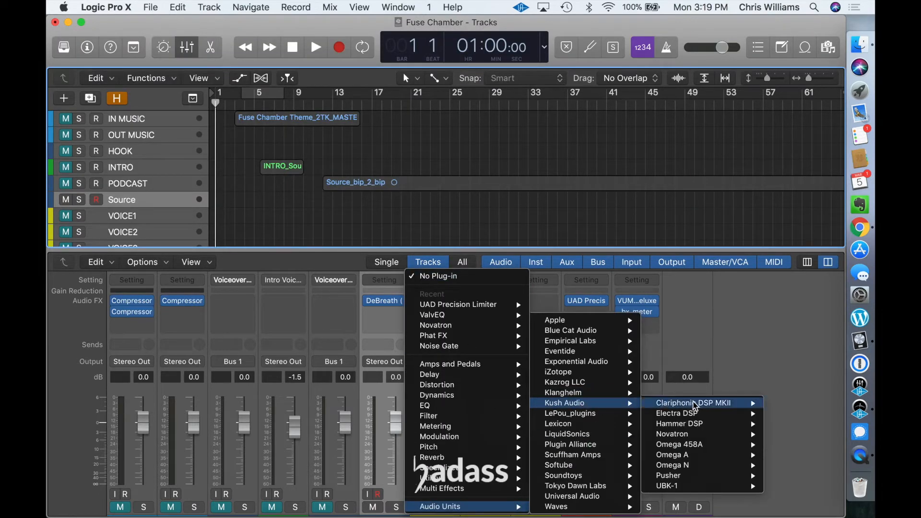
{"action": "mouse_move", "coordinate": [710, 406]}
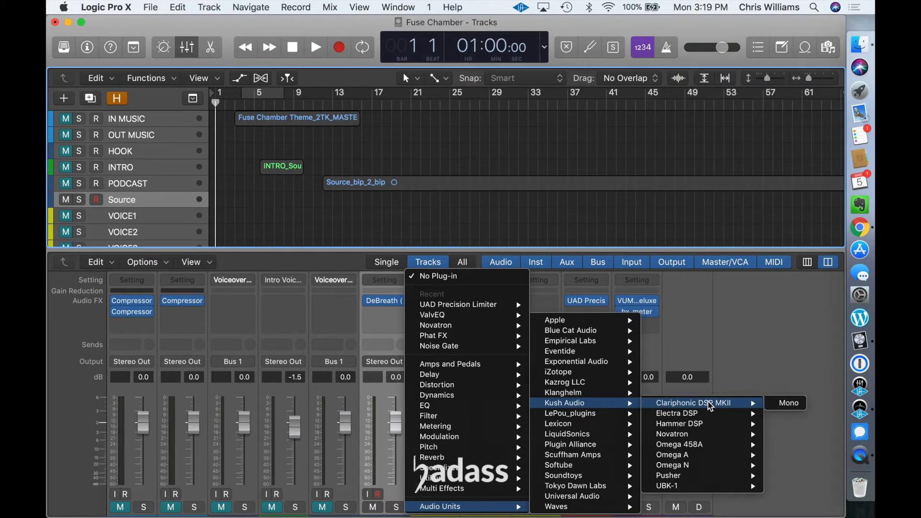
{"action": "mouse_move", "coordinate": [698, 434]}
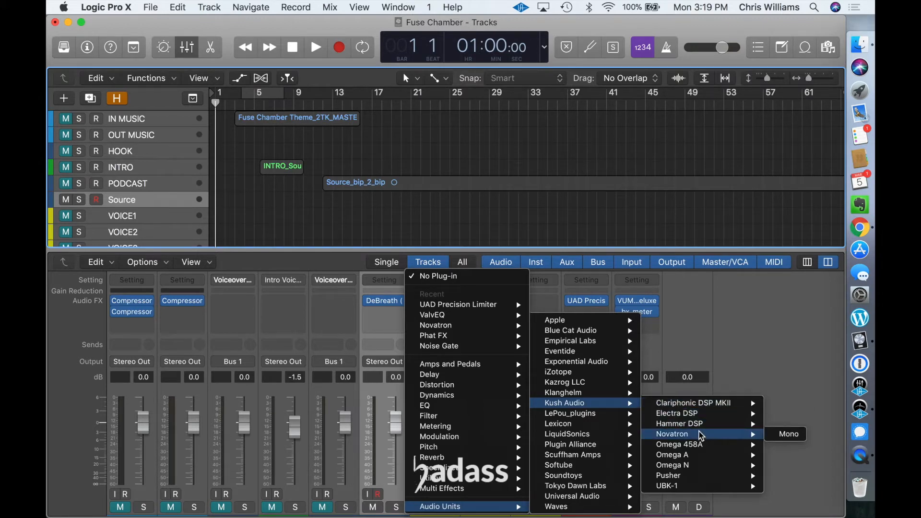
{"action": "left_click", "coordinate": [779, 435]}
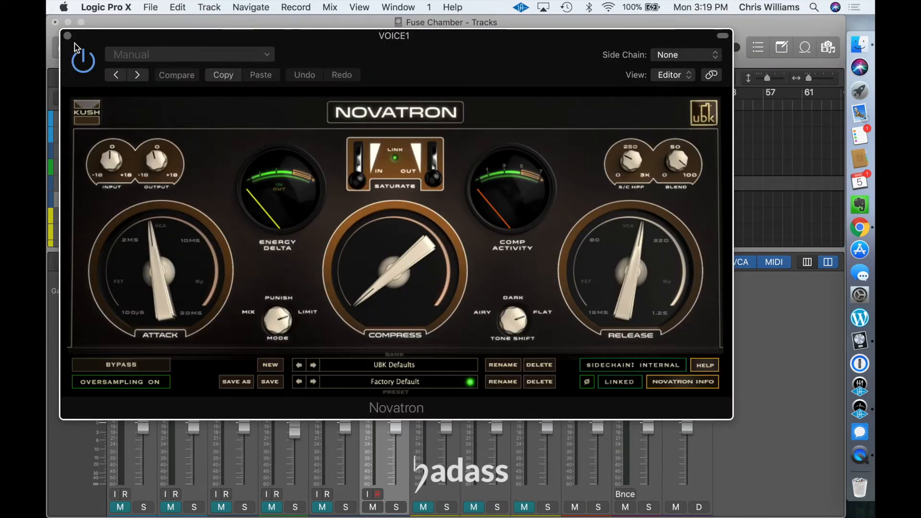
{"action": "left_click", "coordinate": [67, 36]}
{"action": "scroll", "coordinate": [420, 365], "scroll_direction": "down", "scroll_amount": 2}
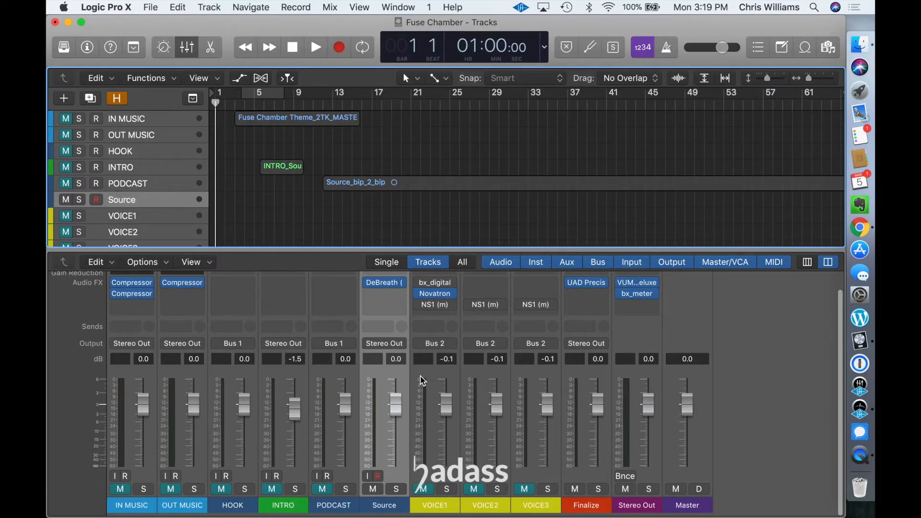
{"action": "scroll", "coordinate": [420, 379], "scroll_direction": "up", "scroll_amount": 2}
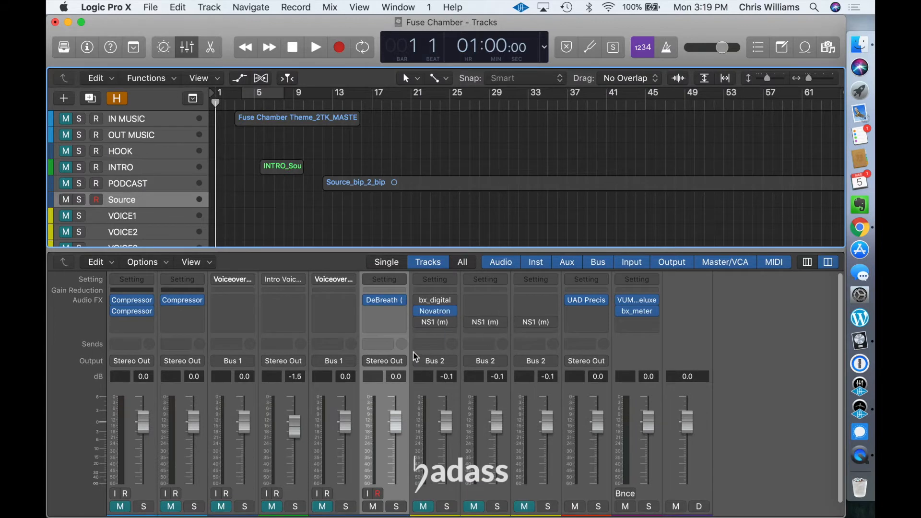
Step: Bypass the Novatron plug-in on the VOICE1 channel strip and open the Source_bip_2_bip region in the audio editor
{"action": "left_click", "coordinate": [418, 312]}
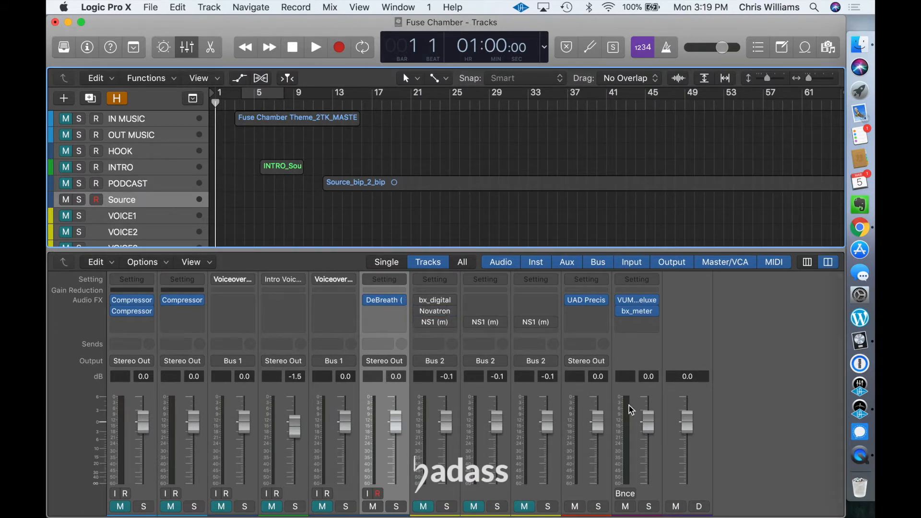
{"action": "double_click", "coordinate": [353, 185]}
Step: Open the DeBreath plug-in window for the Source track, hide the inspector again and save the project
{"action": "left_click", "coordinate": [147, 202]}
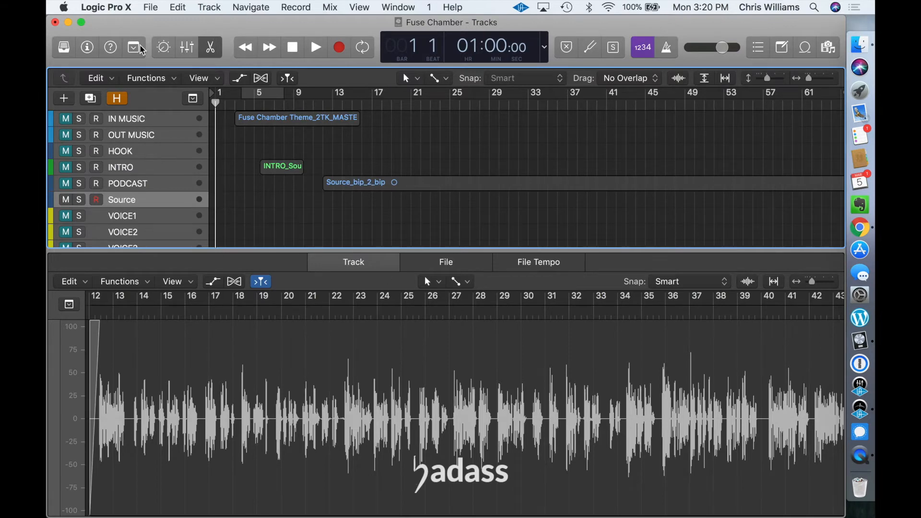
{"action": "left_click", "coordinate": [87, 47]}
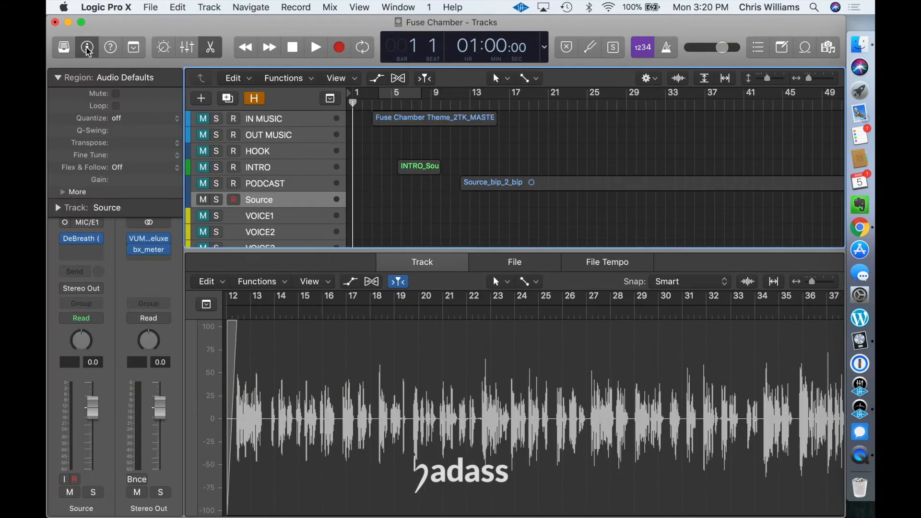
{"action": "left_click", "coordinate": [83, 240]}
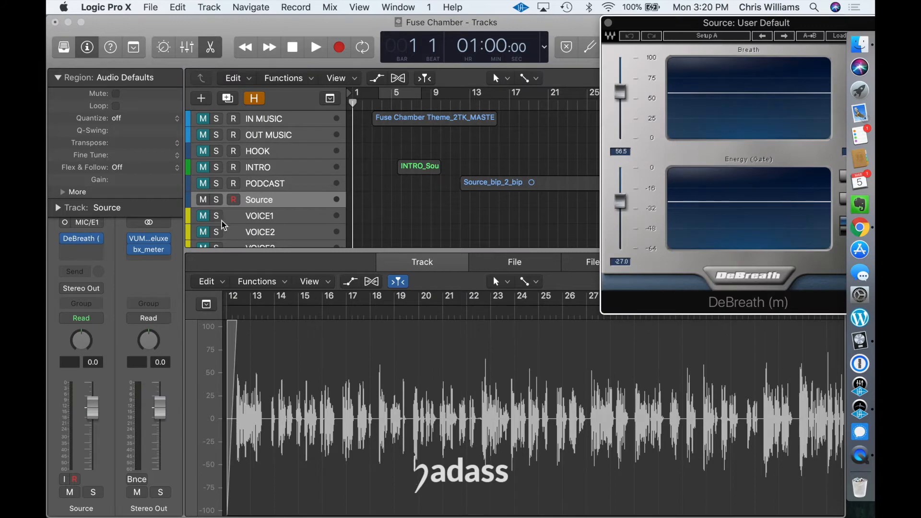
{"action": "left_click", "coordinate": [86, 50]}
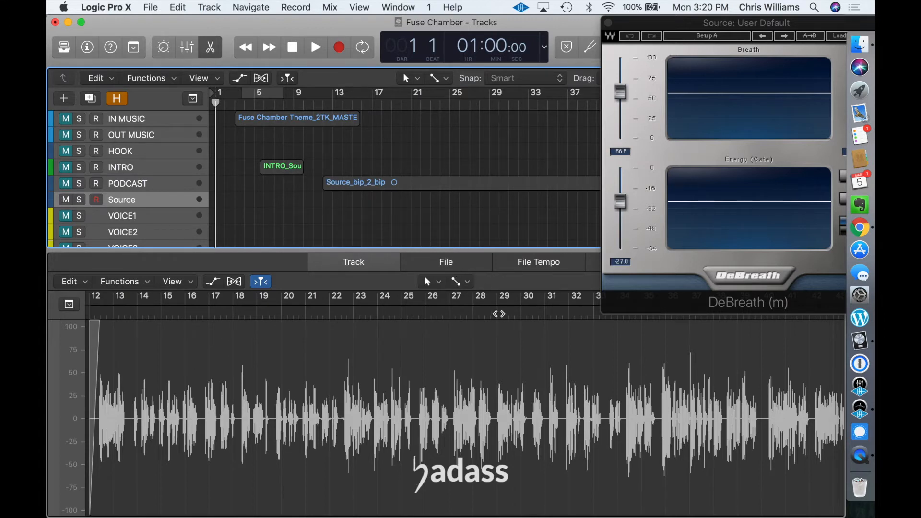
{"action": "left_click", "coordinate": [152, 9]}
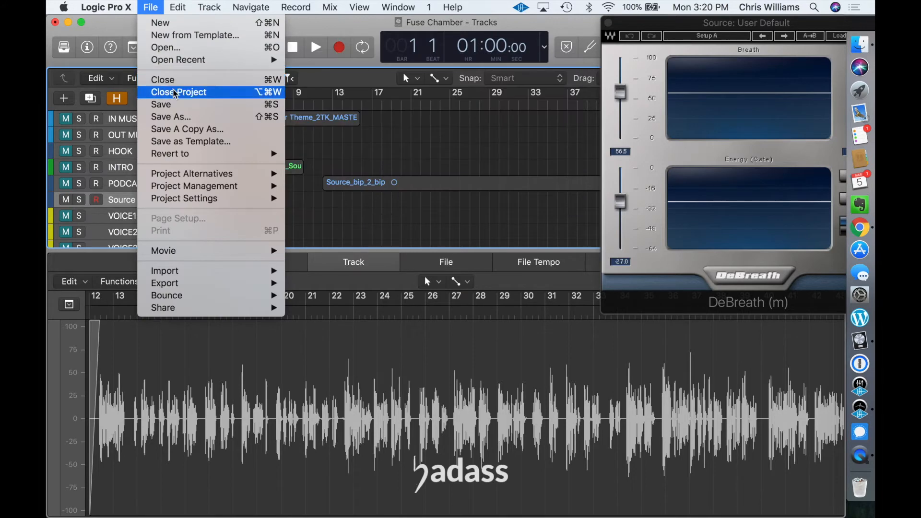
{"action": "left_click", "coordinate": [177, 107]}
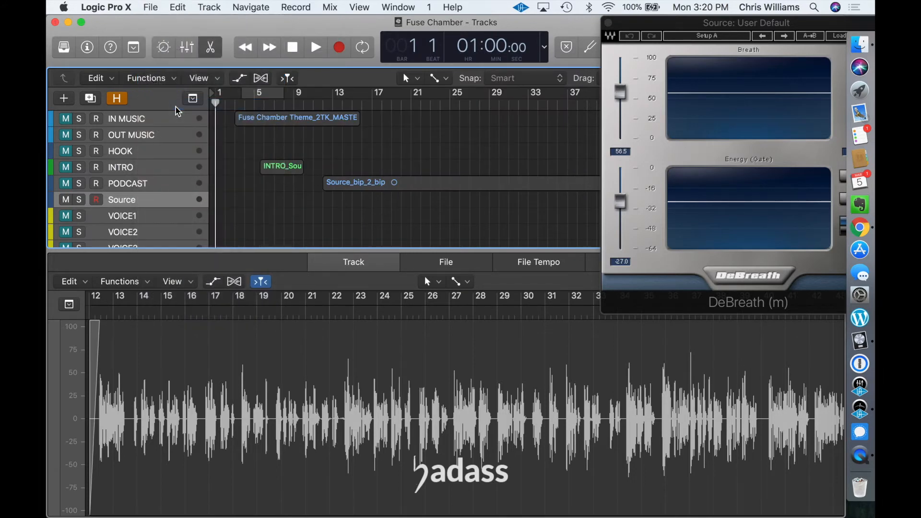
Step: Open the Sessions March 3 2018 project and copy the audio region on the Audio 3 track
{"action": "left_click", "coordinate": [150, 8]}
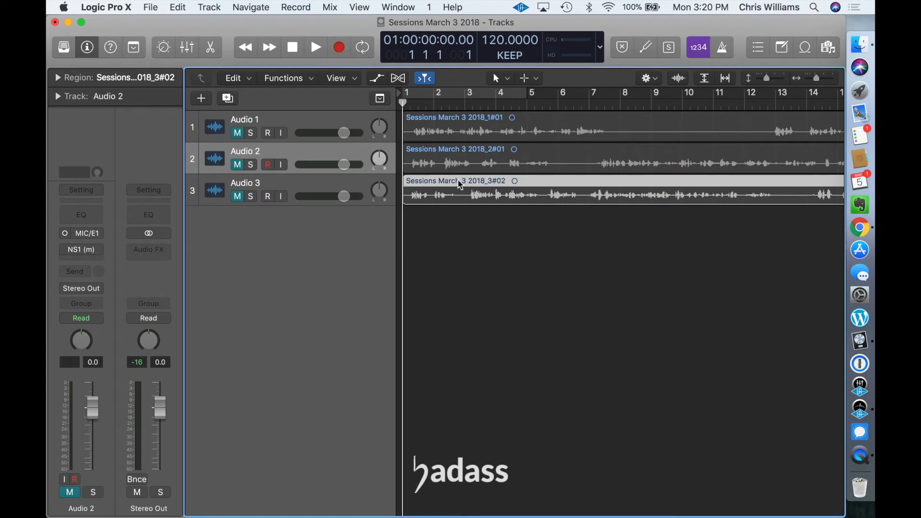
{"action": "right_click", "coordinate": [460, 188]}
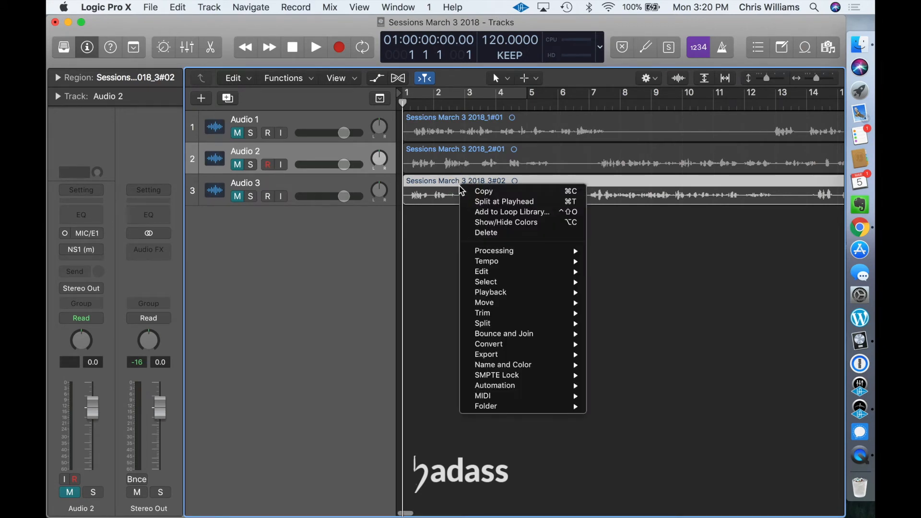
{"action": "left_click", "coordinate": [481, 191]}
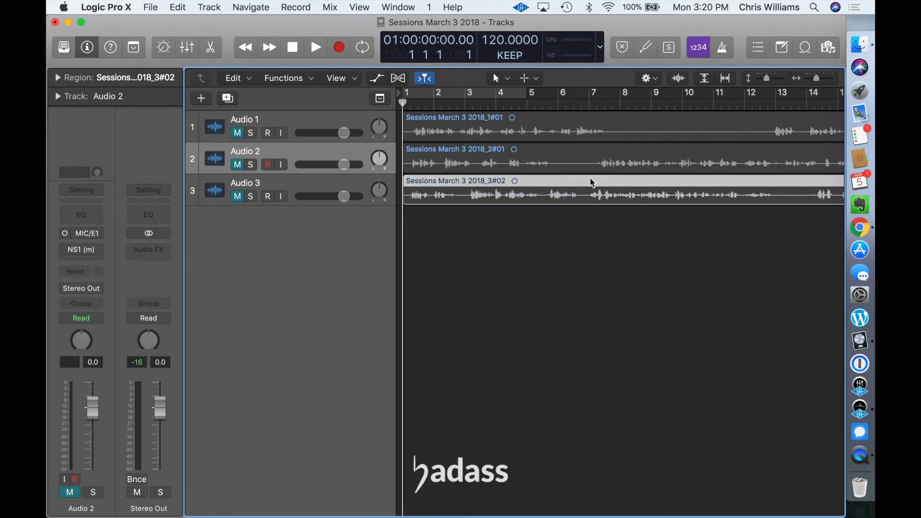
Step: Create a new project from the Fuse Chamber template while keeping the current project open
{"action": "left_click", "coordinate": [152, 7]}
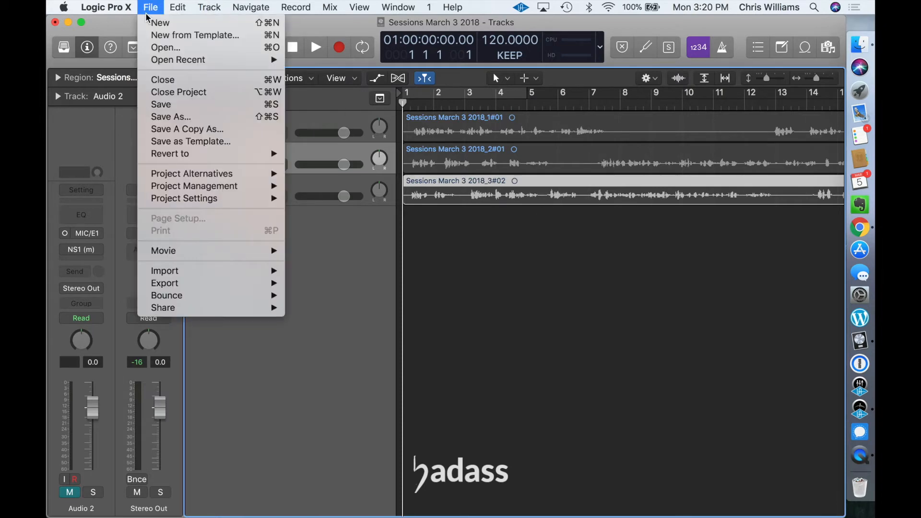
{"action": "left_click", "coordinate": [176, 36]}
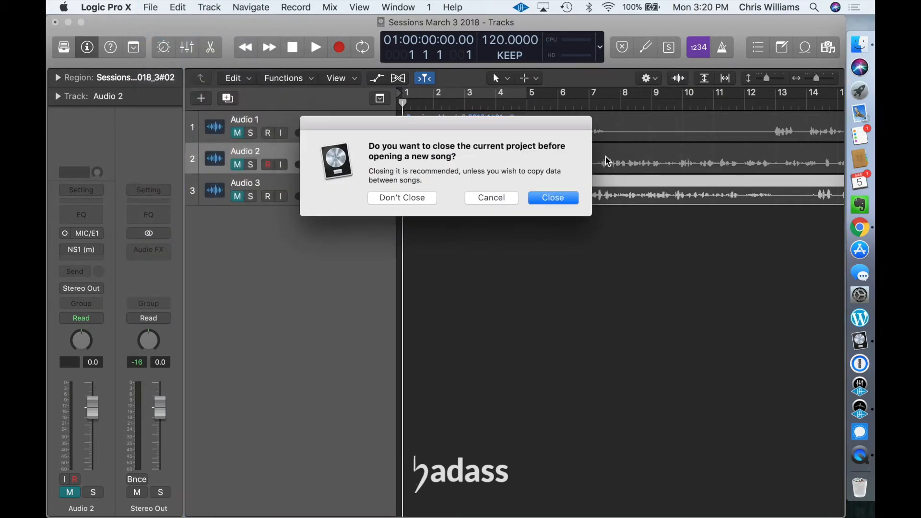
{"action": "left_click", "coordinate": [412, 200]}
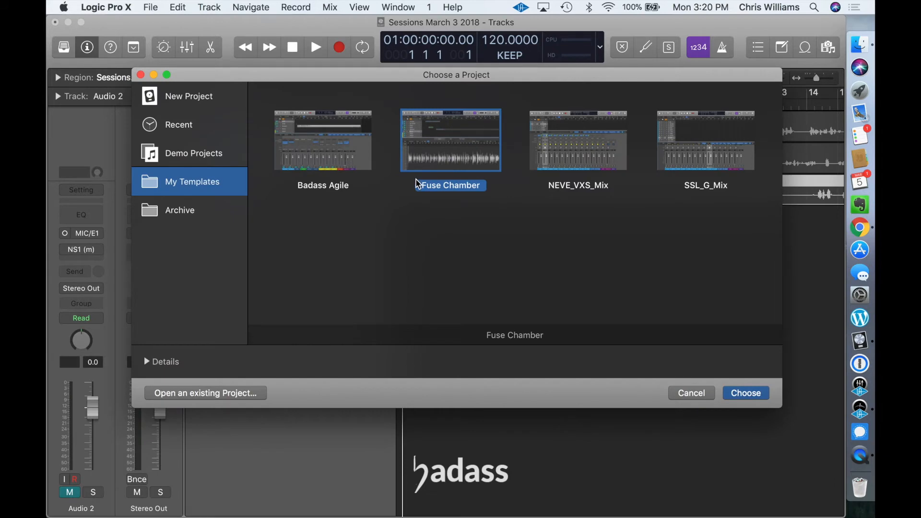
{"action": "double_click", "coordinate": [434, 149]}
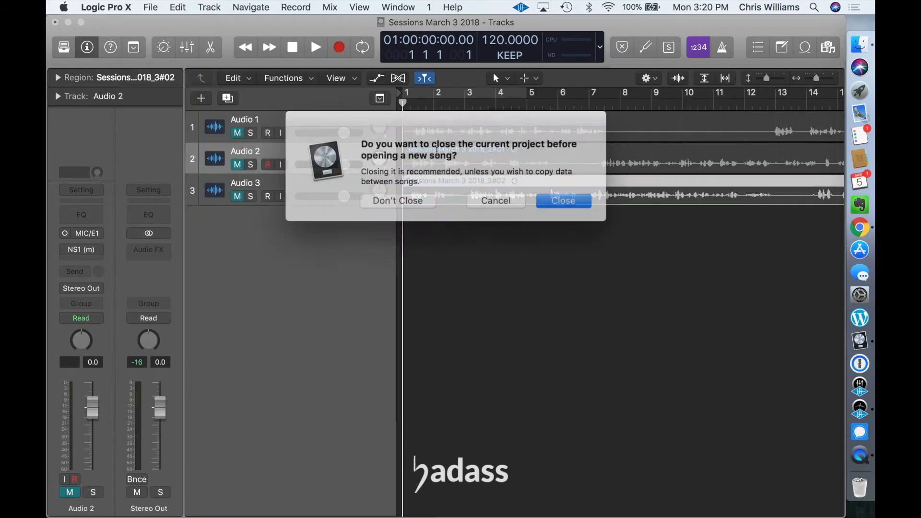
{"action": "left_click", "coordinate": [403, 198]}
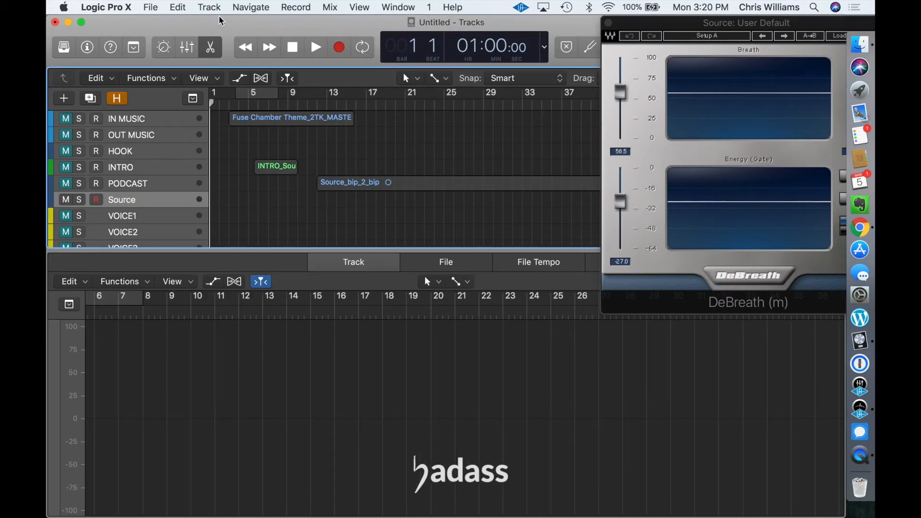
Step: Show the mixer and review the theme music, intro and podcast regions in the new project
{"action": "left_click", "coordinate": [190, 46]}
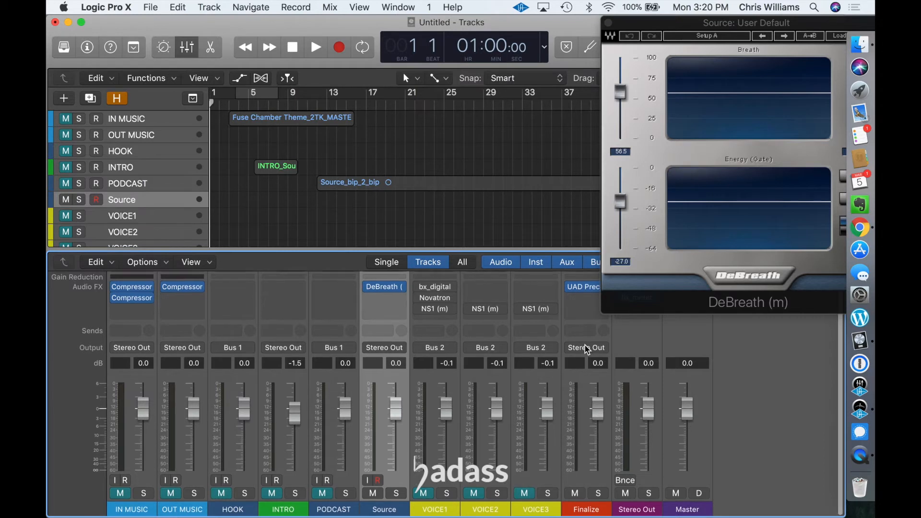
{"action": "scroll", "coordinate": [585, 345], "scroll_direction": "up", "scroll_amount": 1}
{"action": "scroll", "coordinate": [185, 407], "scroll_direction": "up", "scroll_amount": 1}
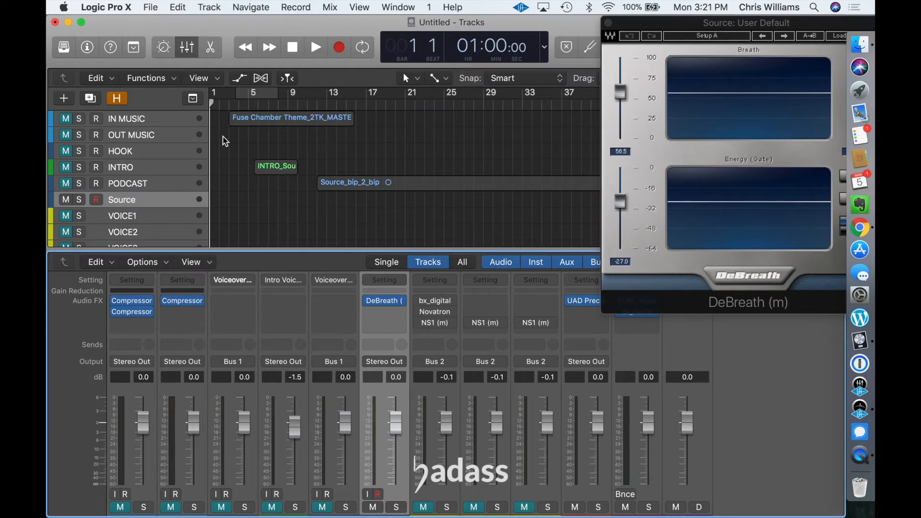
{"action": "left_click", "coordinate": [272, 121]}
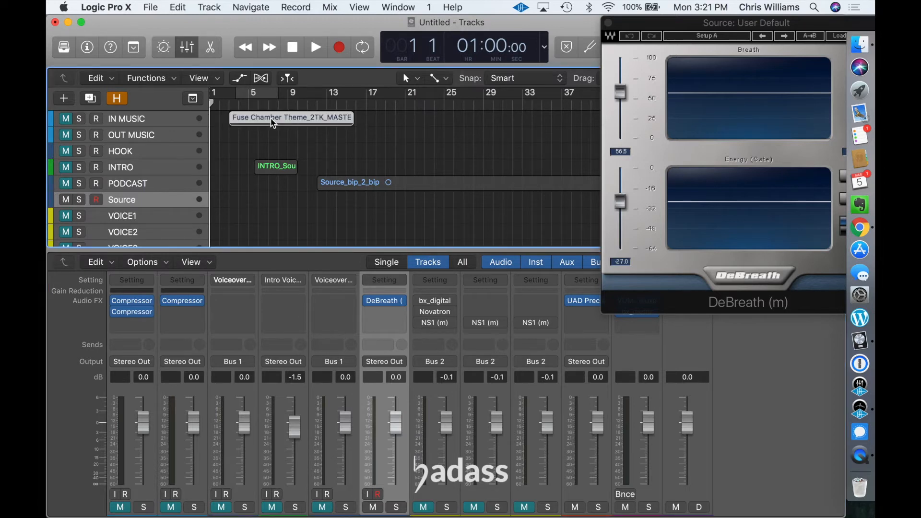
{"action": "left_click", "coordinate": [277, 167]}
{"action": "left_click", "coordinate": [360, 188]}
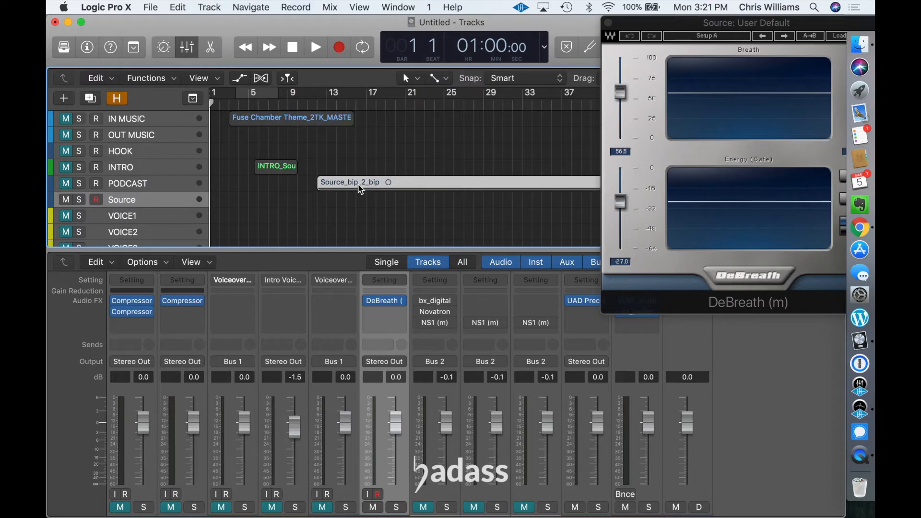
{"action": "left_click", "coordinate": [278, 166]}
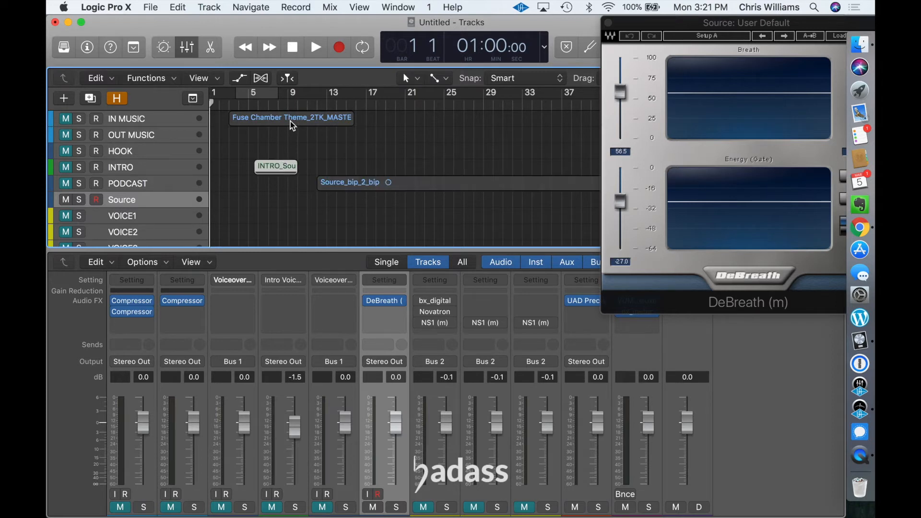
{"action": "left_click", "coordinate": [292, 125]}
{"action": "left_click", "coordinate": [291, 168]}
Step: Paste the copied Sessions March 3 2018 region onto the Source track
{"action": "left_click", "coordinate": [146, 198]}
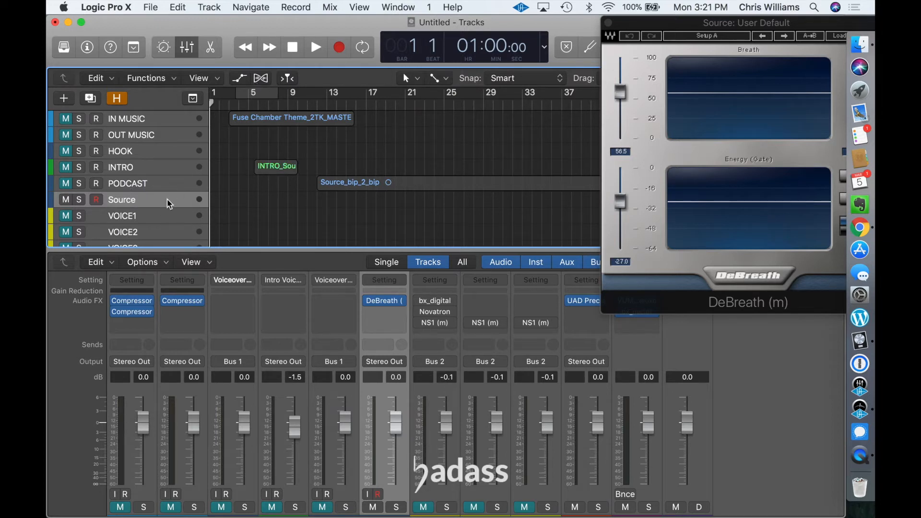
{"action": "key", "text": "super+v"}
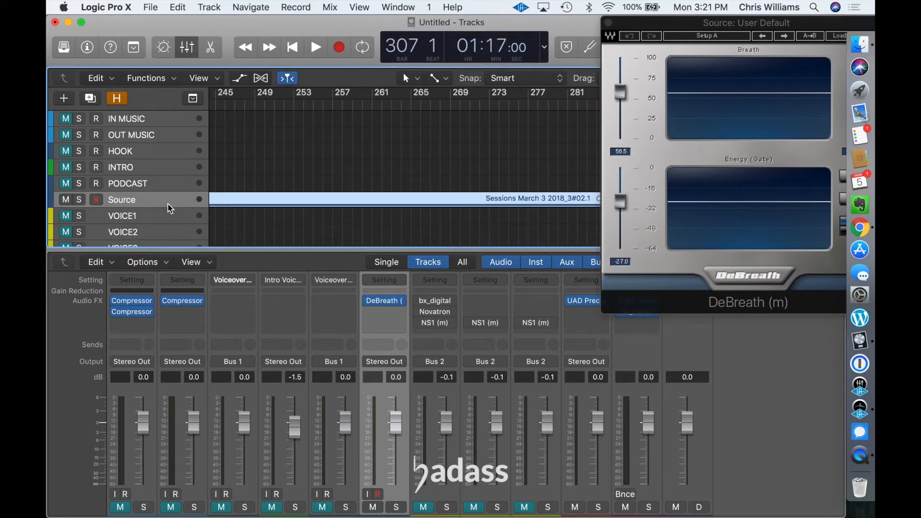
{"action": "scroll", "coordinate": [227, 147], "scroll_direction": "left", "scroll_amount": 20}
{"action": "scroll", "coordinate": [226, 148], "scroll_direction": "left", "scroll_amount": 20}
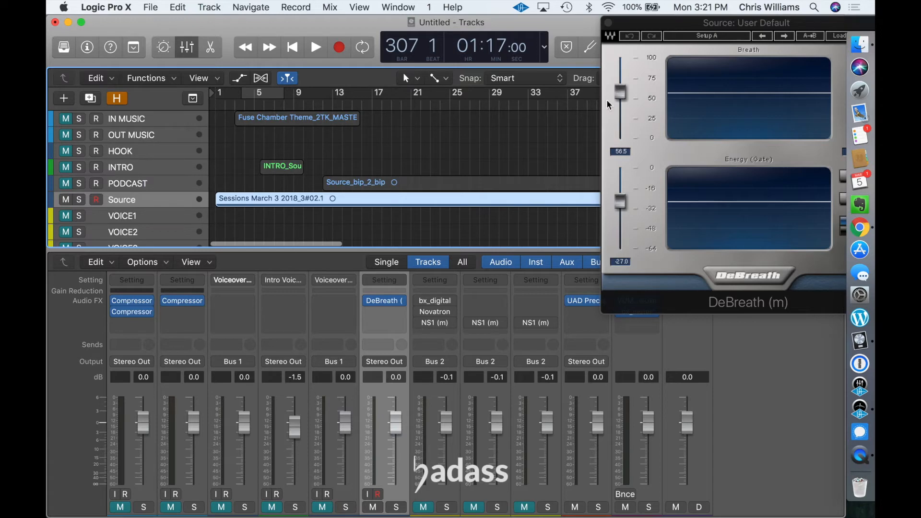
Step: Try cutting the short sound near bar 12 from the pasted region and fading out before the gap, and undo both edits
{"action": "double_click", "coordinate": [457, 204]}
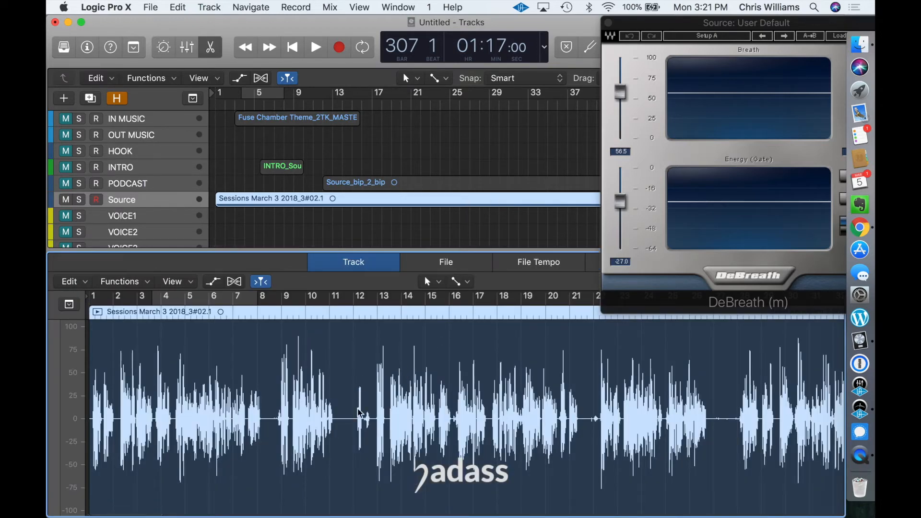
{"action": "left_click_drag", "start_coordinate": [347, 441], "coordinate": [377, 439]}
{"action": "key", "text": "Delete"}
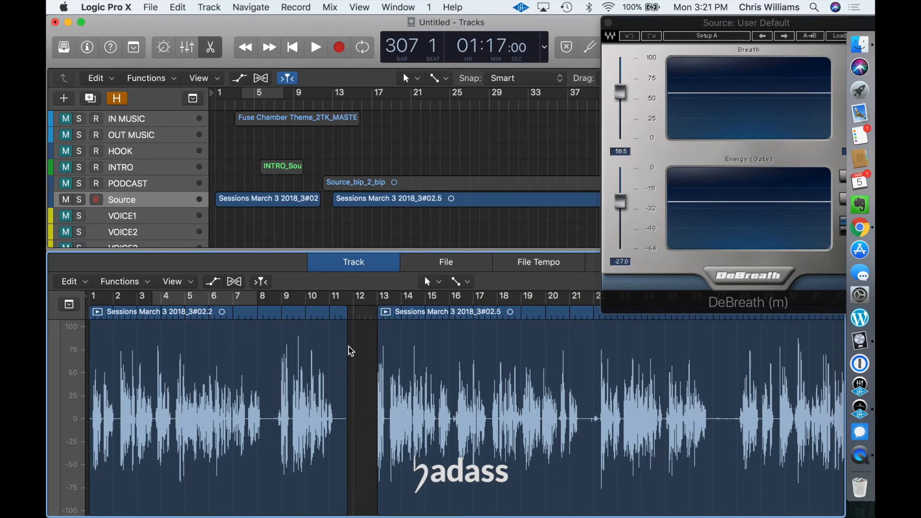
{"action": "left_click_drag", "start_coordinate": [345, 343], "coordinate": [335, 338]}
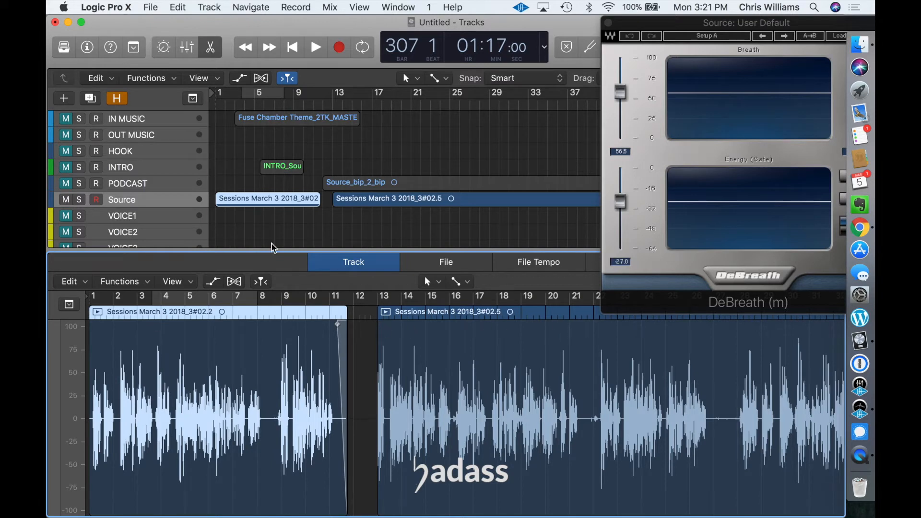
{"action": "key", "text": "super+z"}
{"action": "key", "text": "super+z"}
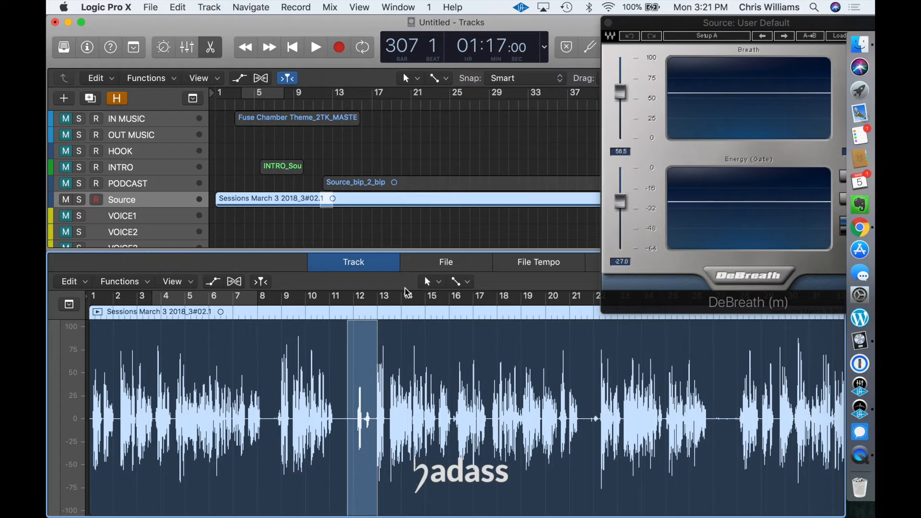
Step: With the DeBreath window closed, unmute the tracks from IN MUSIC through VOICE1 and mute the Source track
{"action": "left_click", "coordinate": [608, 23]}
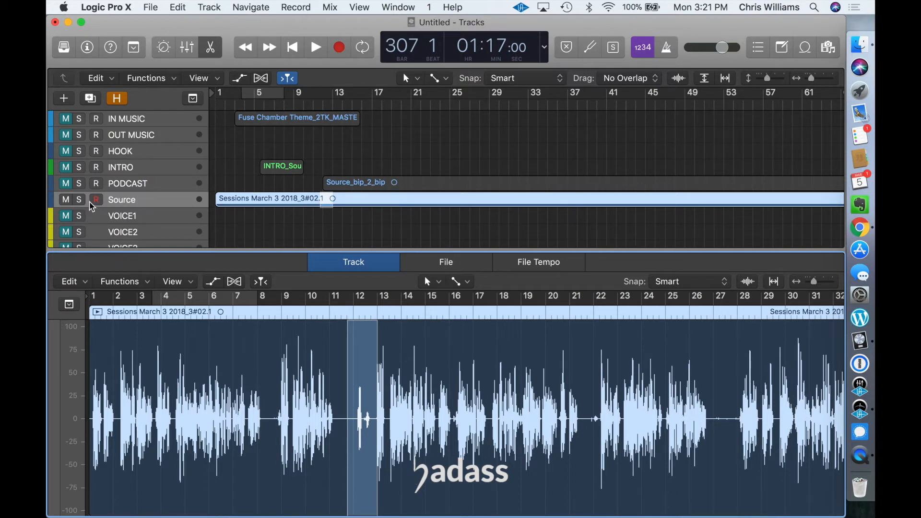
{"action": "mouse_move", "coordinate": [67, 118]}
{"action": "left_mouse_down"}
{"action": "mouse_move", "coordinate": [68, 215]}
{"action": "mouse_move", "coordinate": [75, 208]}
{"action": "left_mouse_up"}
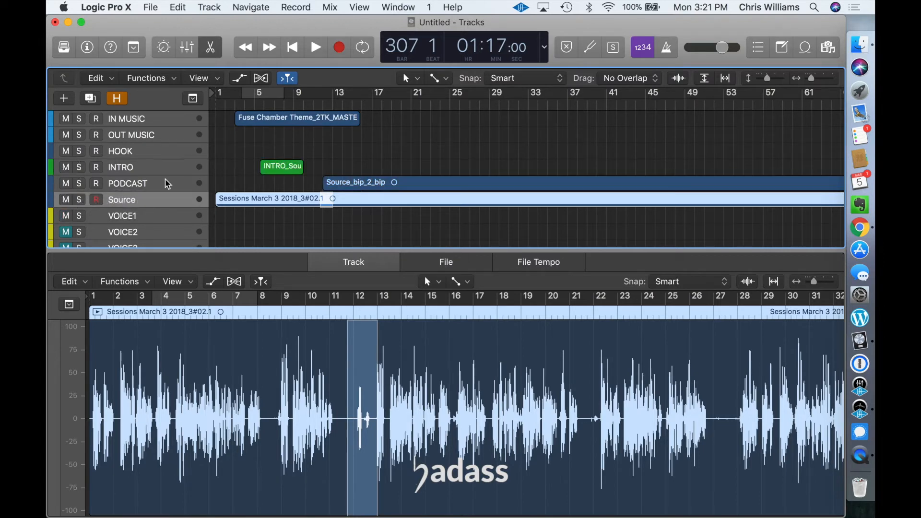
{"action": "left_click", "coordinate": [68, 200]}
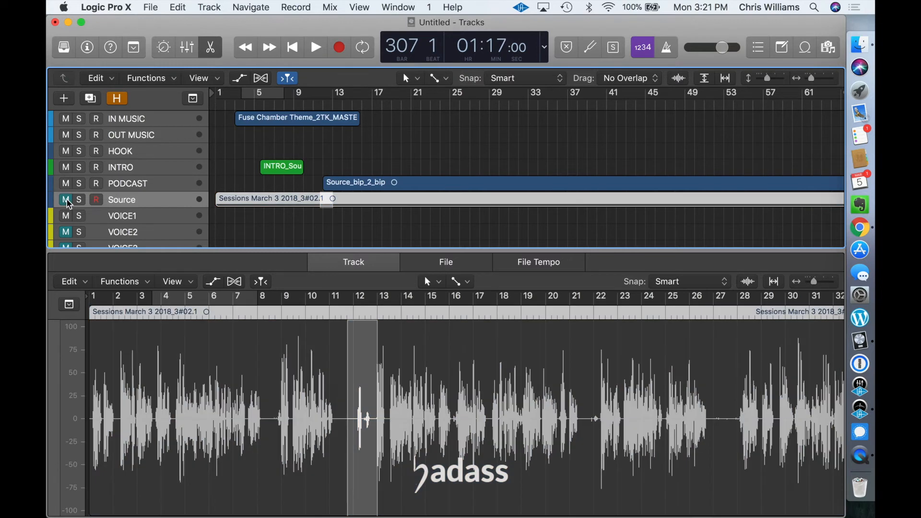
Step: Show the mixer and lower the Master fader to about -6.2 dB
{"action": "left_click", "coordinate": [294, 49]}
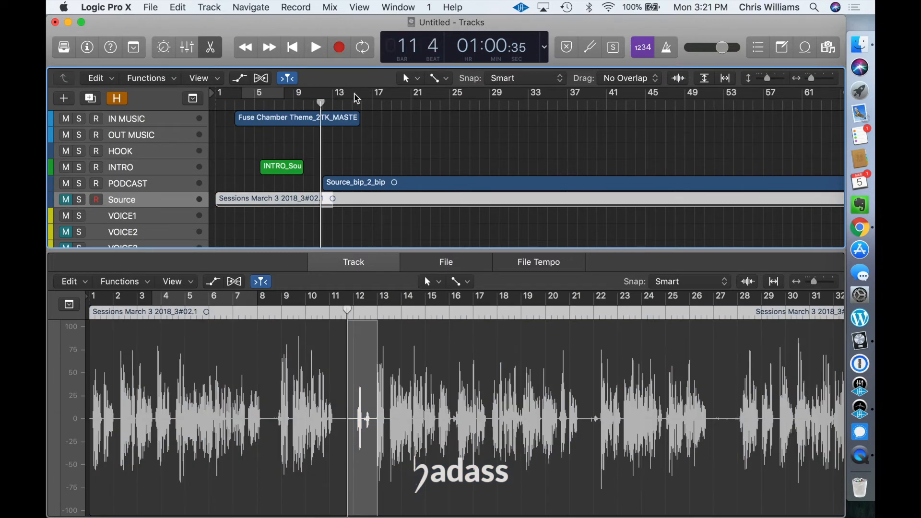
{"action": "key", "text": "x"}
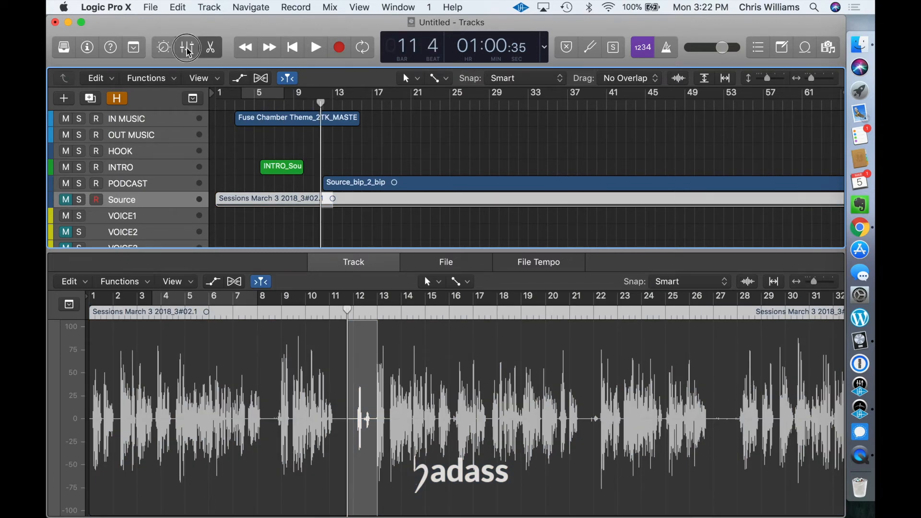
{"action": "left_click_drag", "start_coordinate": [687, 422], "coordinate": [688, 463]}
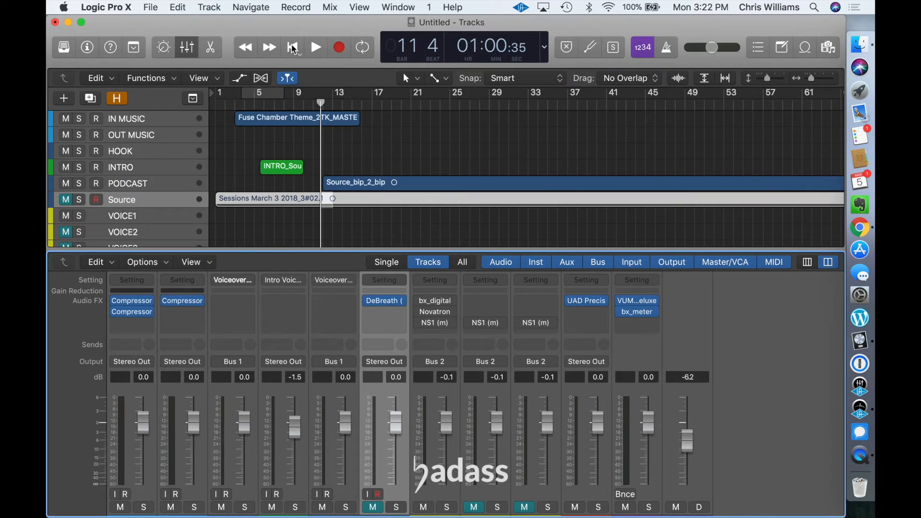
Step: Place the playhead at bar 3, where the theme music starts, and enlarge the PODCAST track's height
{"action": "left_click", "coordinate": [294, 48]}
{"action": "left_click", "coordinate": [235, 104]}
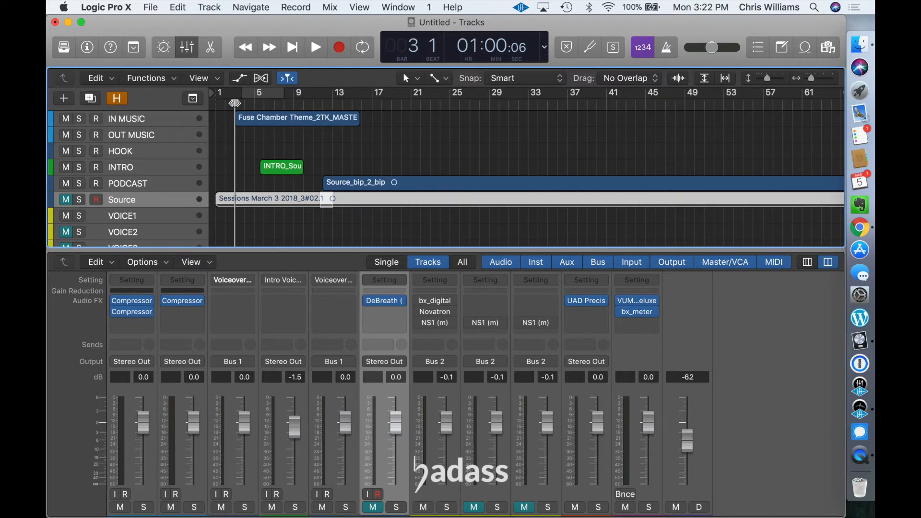
{"action": "scroll", "coordinate": [346, 165], "scroll_direction": "up", "scroll_amount": 1}
{"action": "left_click_drag", "start_coordinate": [184, 191], "coordinate": [185, 228]}
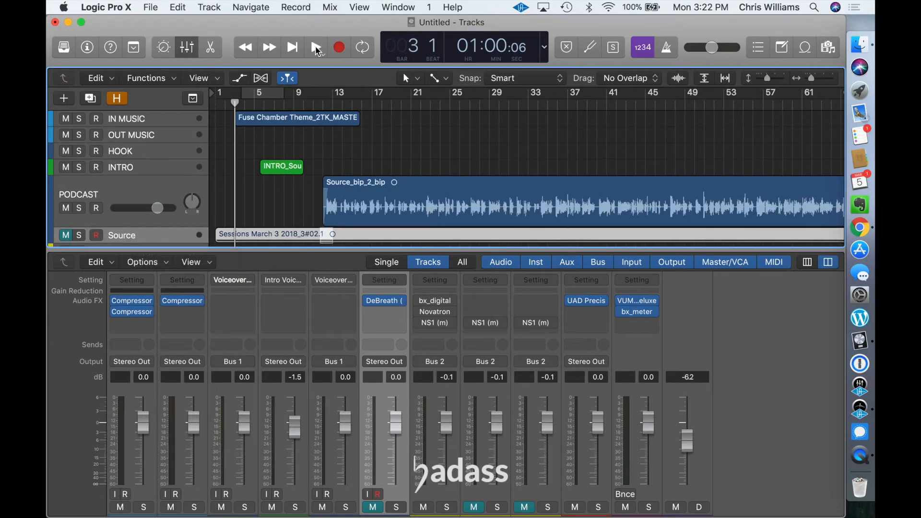
Step: Play the episode's opening from bar 3 through the start of the podcast region and stop around bar 13
{"action": "left_click", "coordinate": [315, 45]}
{"action": "left_click", "coordinate": [235, 106]}
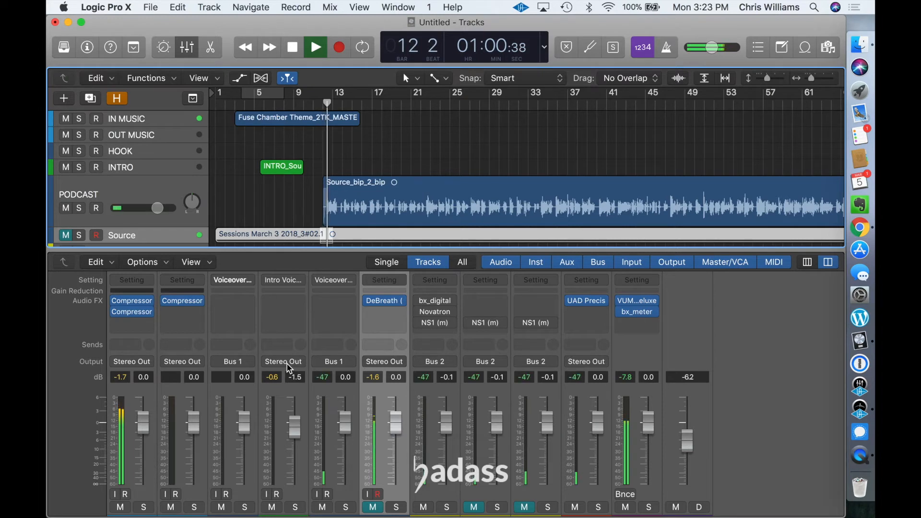
{"action": "key", "text": "space"}
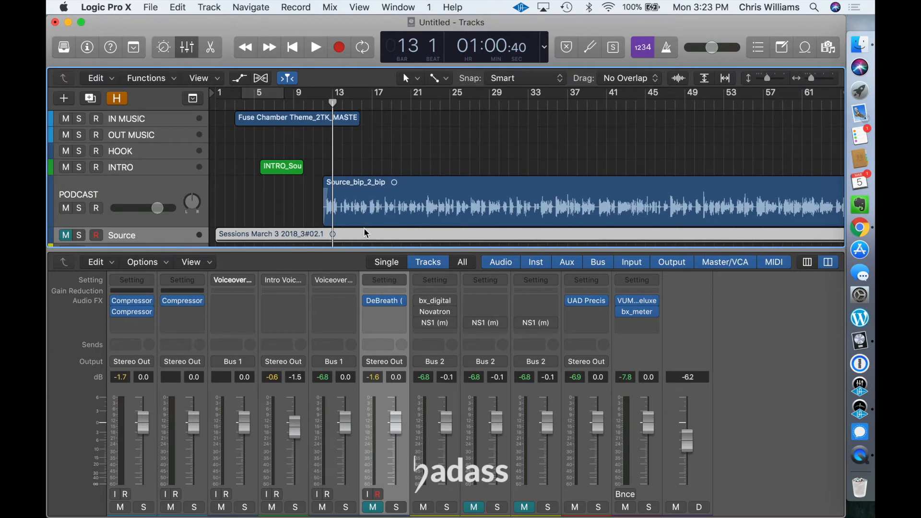
Step: Enlarge the Source track's height and move its Sessions March 3 2018 region to about one beat after bar 12, aligning its speech with the PODCAST region's
{"action": "scroll", "coordinate": [187, 209], "scroll_direction": "down", "scroll_amount": 2}
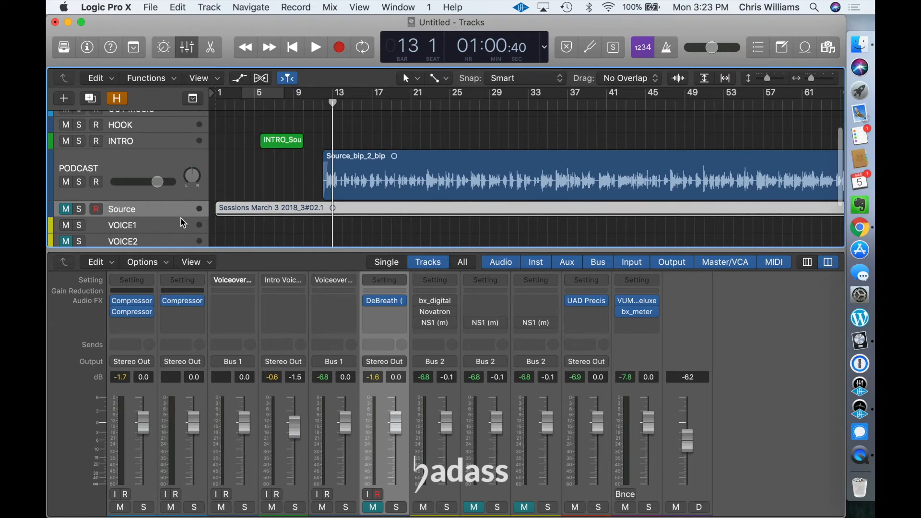
{"action": "left_click_drag", "start_coordinate": [181, 216], "coordinate": [182, 267]}
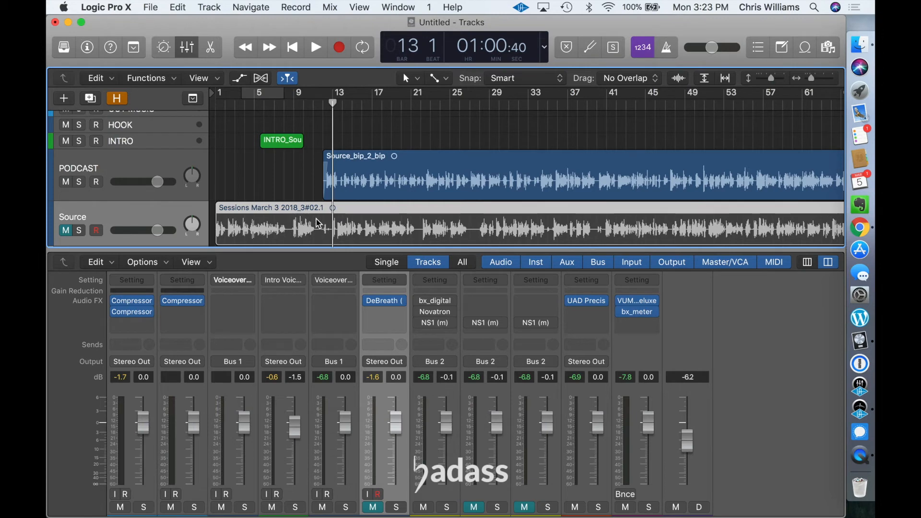
{"action": "left_click_drag", "start_coordinate": [318, 223], "coordinate": [421, 222]}
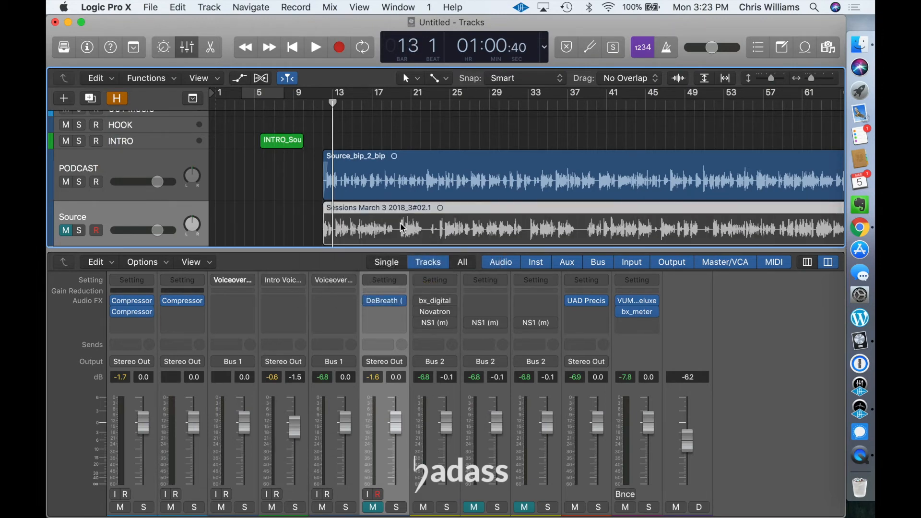
{"action": "key", "text": "super+Right"}
{"action": "key", "text": "super+Right"}
{"action": "key", "text": "super+Right"}
{"action": "key", "text": "super+Right"}
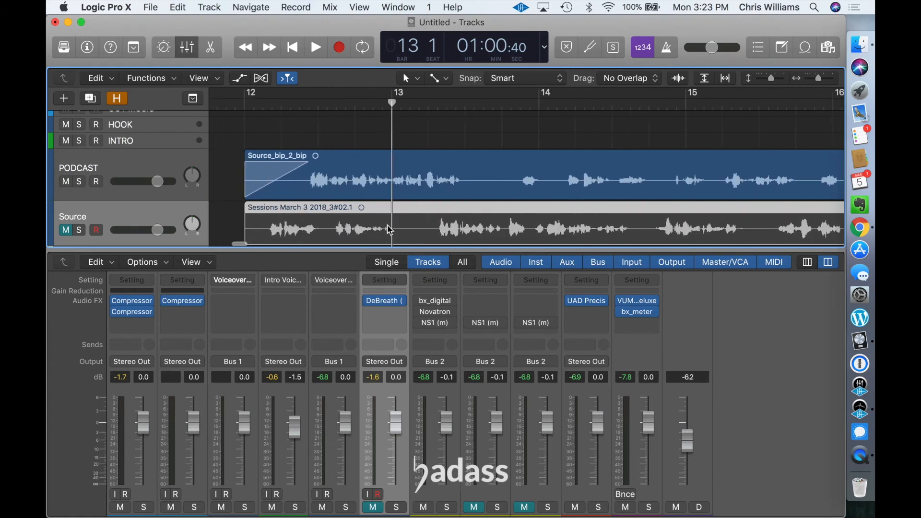
{"action": "left_click_drag", "start_coordinate": [280, 211], "coordinate": [316, 211]}
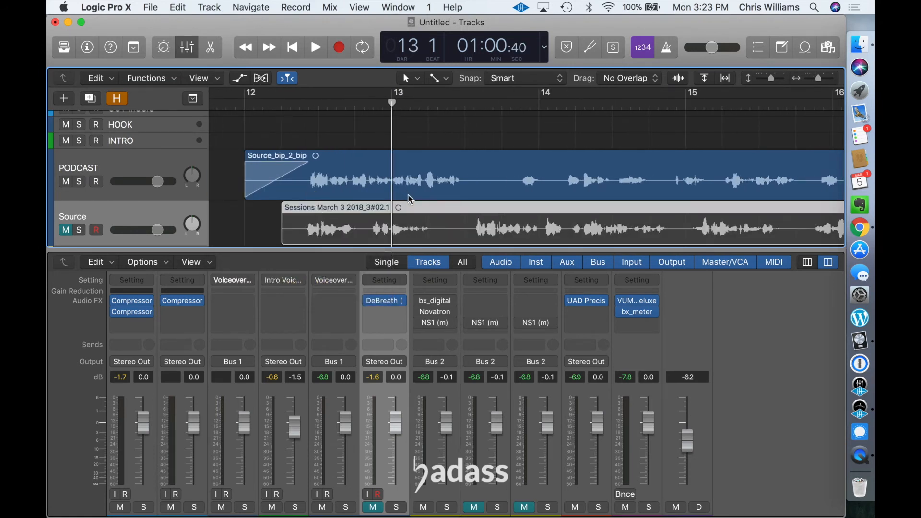
Step: Replace the Source_bip_2_bip region on the PODCAST track with the Sessions March 3 2018 region from the Source track, and delete the emptied Source track
{"action": "left_click", "coordinate": [338, 183]}
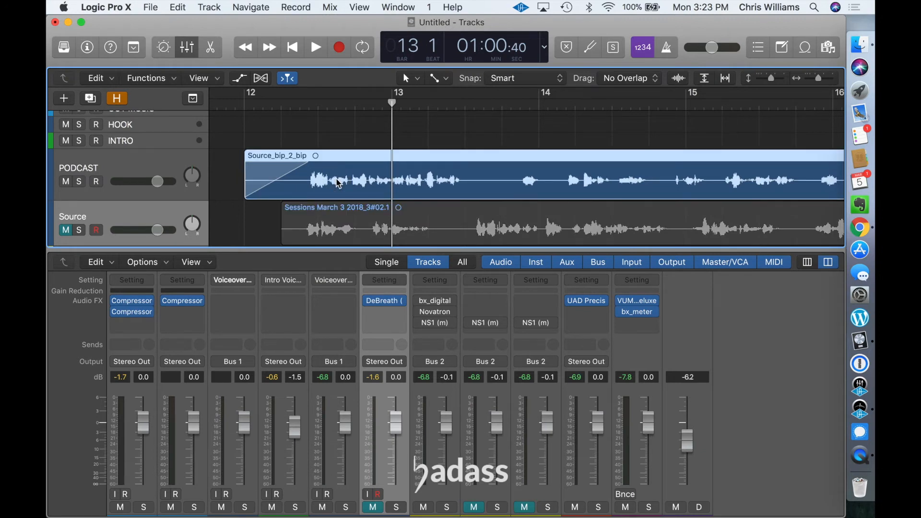
{"action": "key", "text": "Delete"}
{"action": "left_click_drag", "start_coordinate": [350, 223], "coordinate": [351, 194]}
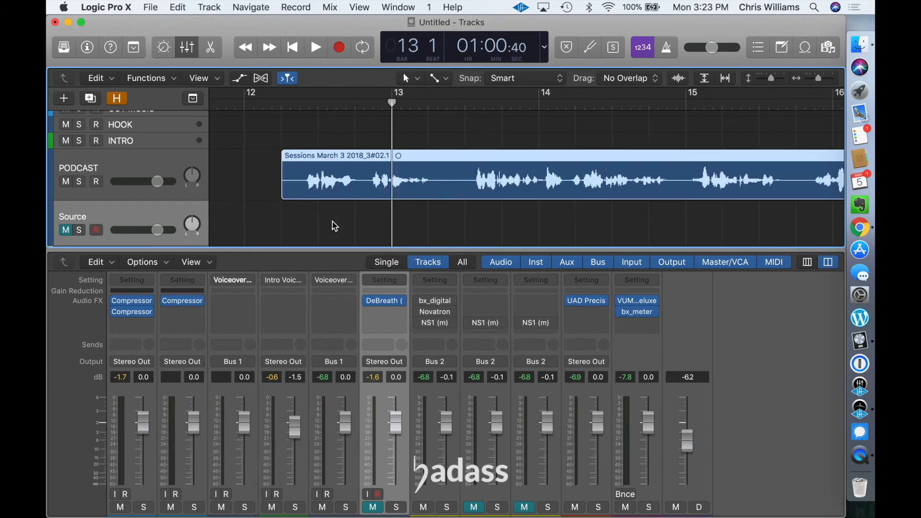
{"action": "left_click", "coordinate": [160, 211]}
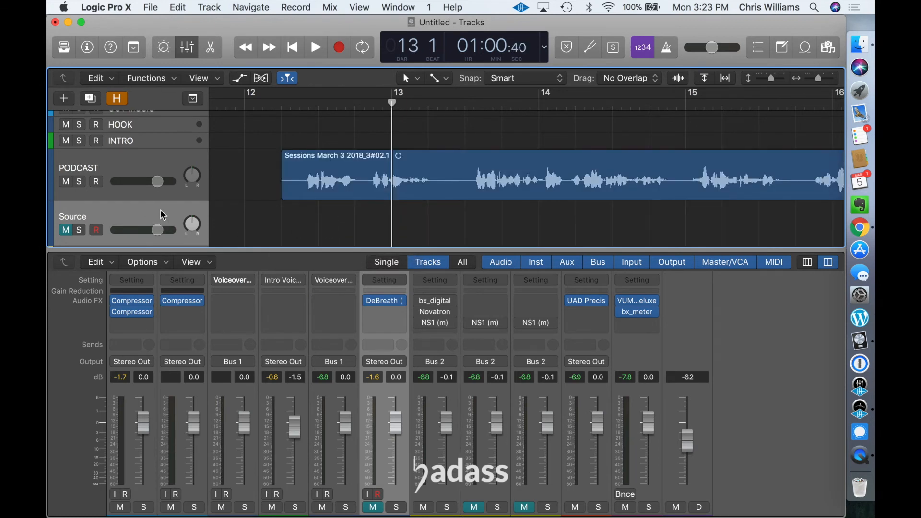
{"action": "key", "text": "super+BackSpace"}
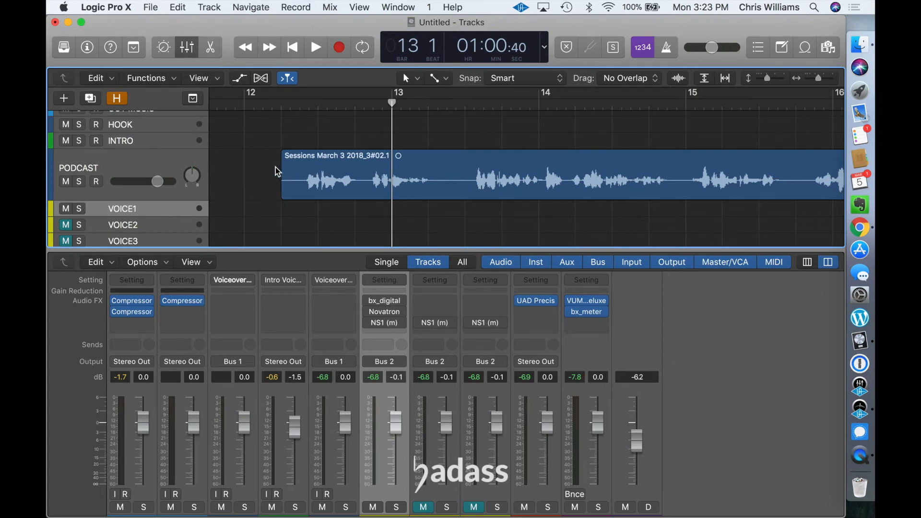
Step: Play the opening from around bar 5 to check the transition from theme and intro into the podcast audio, and stop after bar 13
{"action": "scroll", "coordinate": [321, 170], "scroll_direction": "up", "scroll_amount": 3}
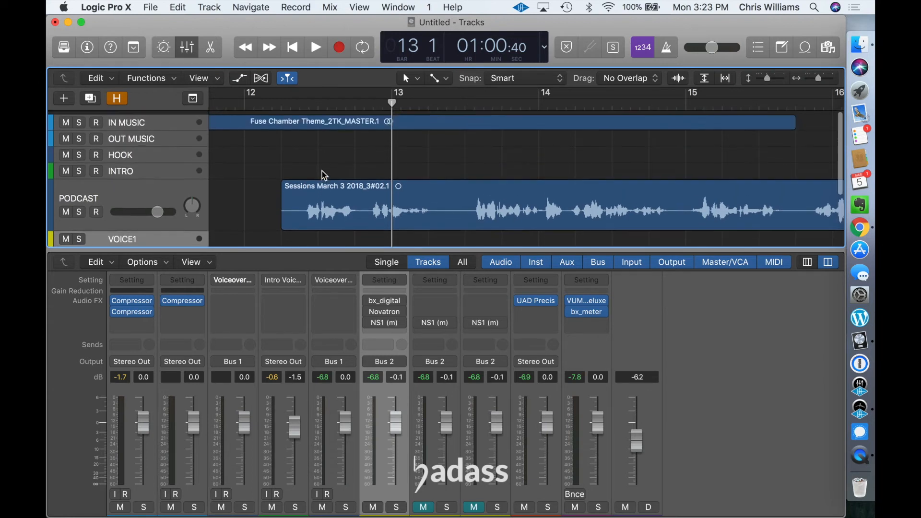
{"action": "scroll", "coordinate": [350, 152], "scroll_direction": "down", "scroll_amount": 8}
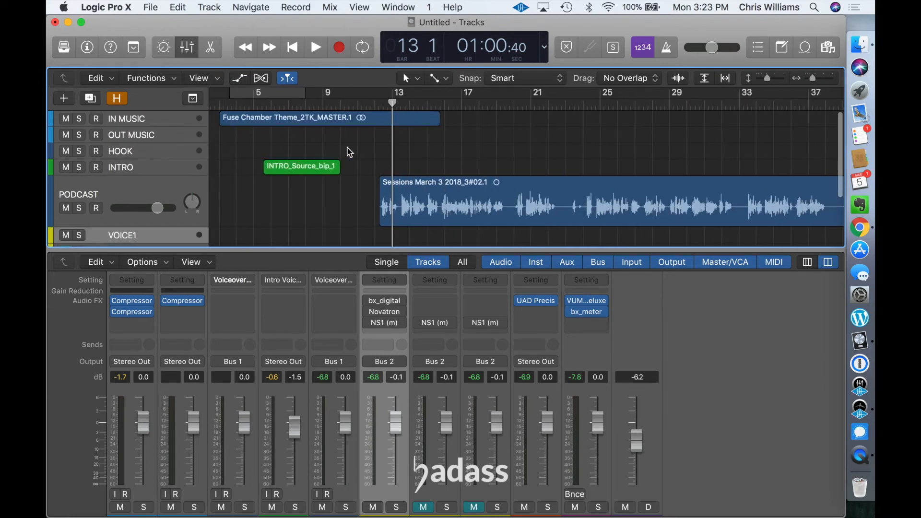
{"action": "left_click", "coordinate": [255, 103]}
{"action": "key", "text": "space"}
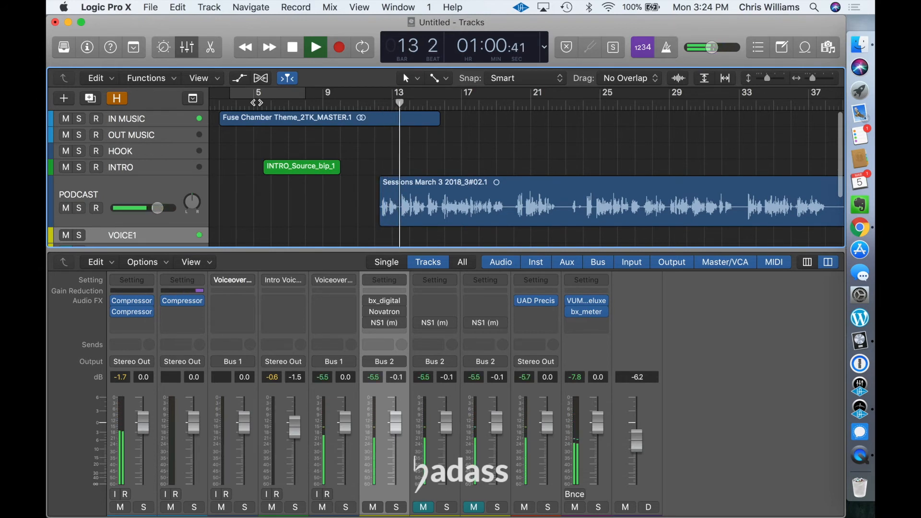
{"action": "key", "text": "space"}
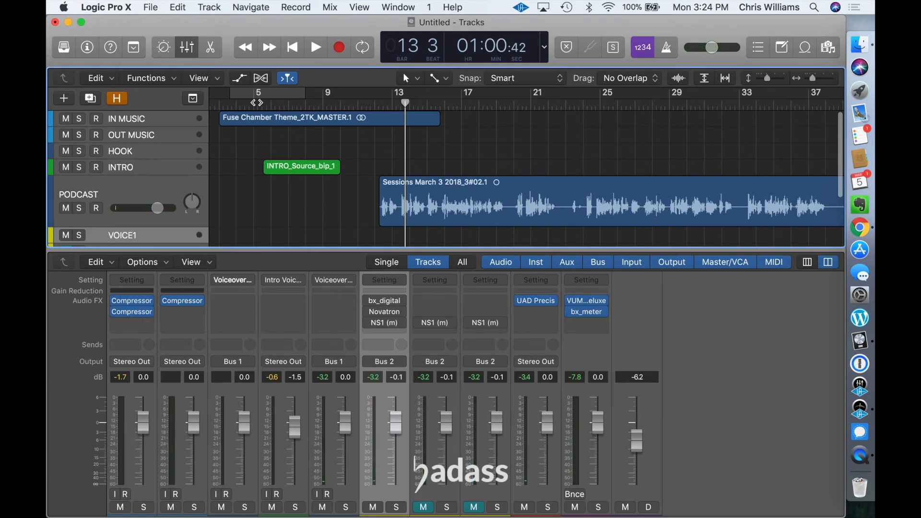
Step: Move the closing theme region on the OUT MUSIC track to the end of the podcast audio, at about bar 313
{"action": "scroll", "coordinate": [640, 155], "scroll_direction": "right", "scroll_amount": 15}
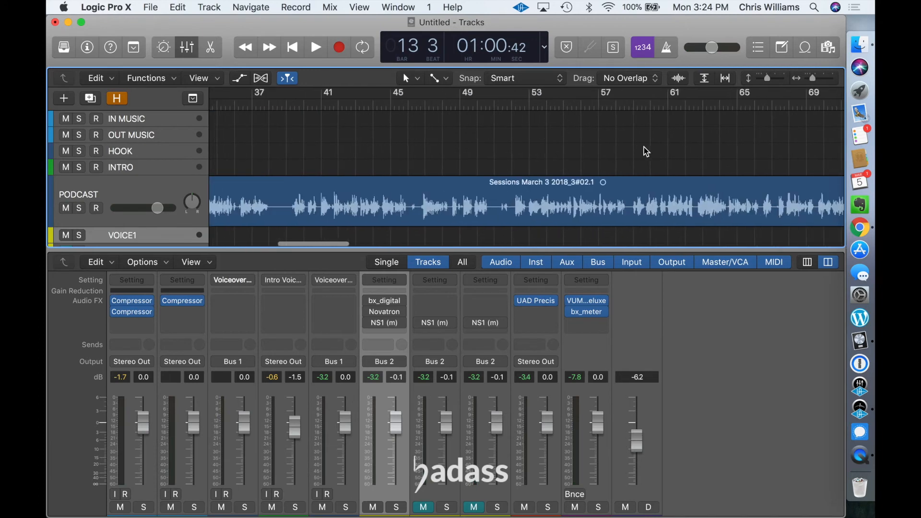
{"action": "key", "text": "z"}
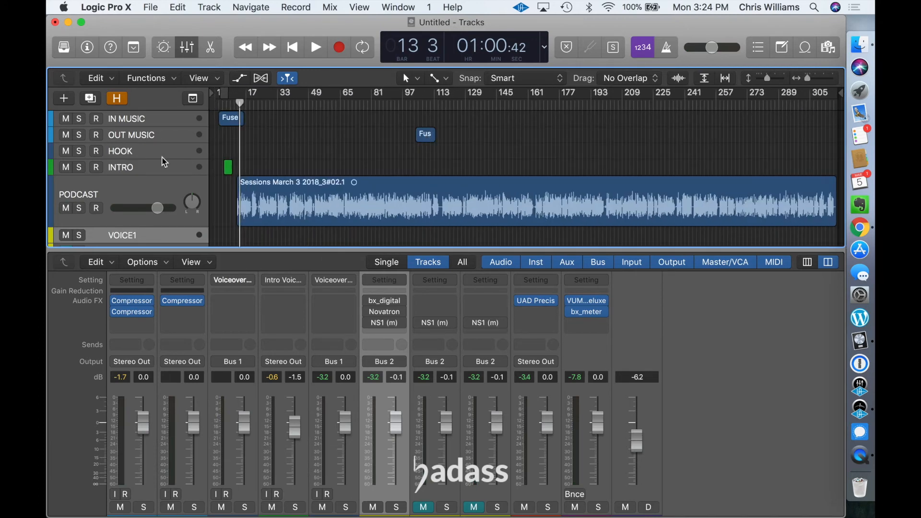
{"action": "left_click_drag", "start_coordinate": [430, 141], "coordinate": [830, 140]}
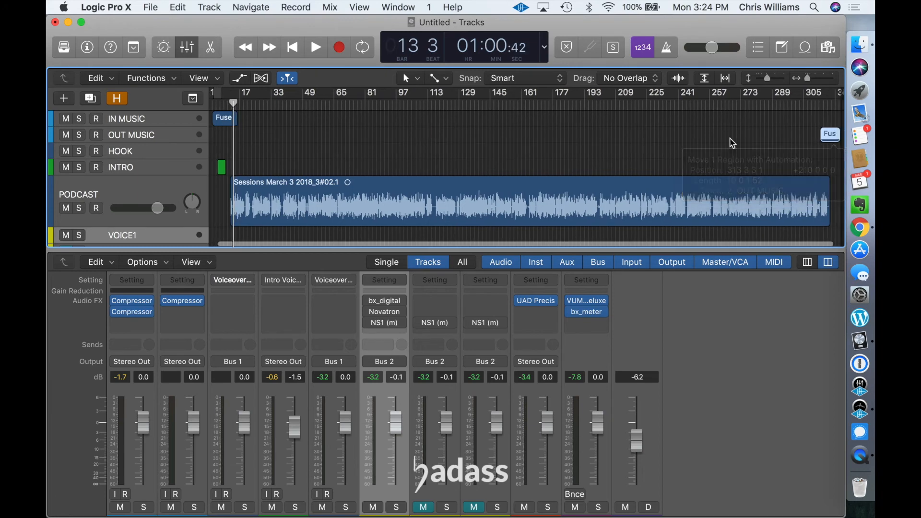
Step: Enlarge the OUT MUSIC track's height and shift the closing theme region slightly later against the end of the speech
{"action": "scroll", "coordinate": [785, 160], "scroll_direction": "up", "scroll_amount": 10}
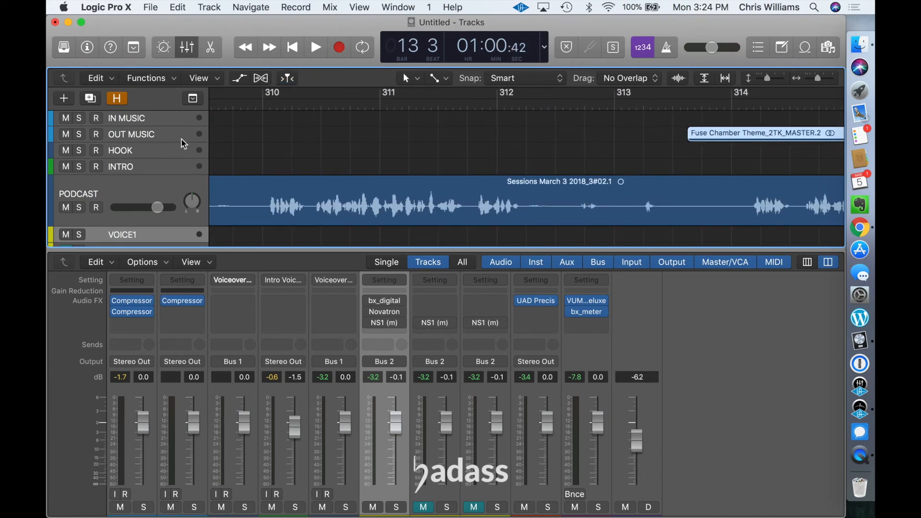
{"action": "left_click_drag", "start_coordinate": [182, 142], "coordinate": [186, 178]}
{"action": "scroll", "coordinate": [428, 204], "scroll_direction": "right", "scroll_amount": 5}
{"action": "scroll", "coordinate": [580, 178], "scroll_direction": "right", "scroll_amount": 6}
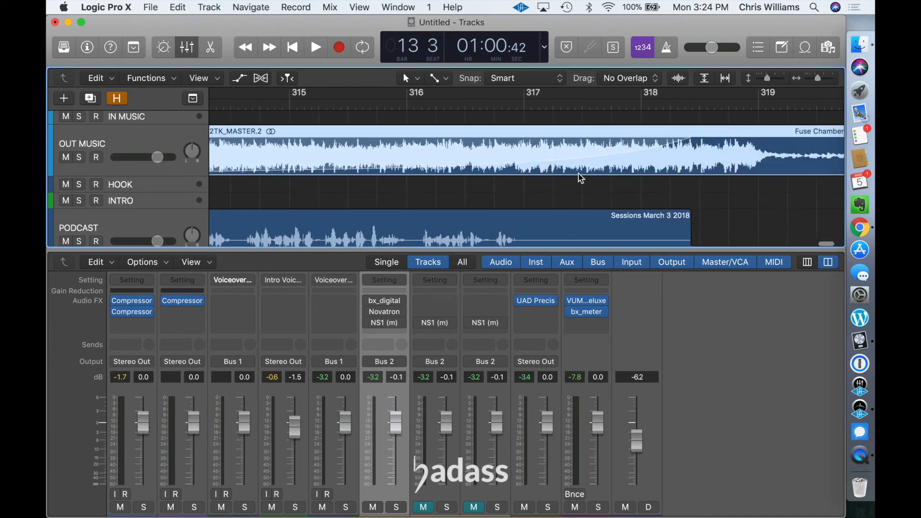
{"action": "left_click_drag", "start_coordinate": [479, 146], "coordinate": [496, 140]}
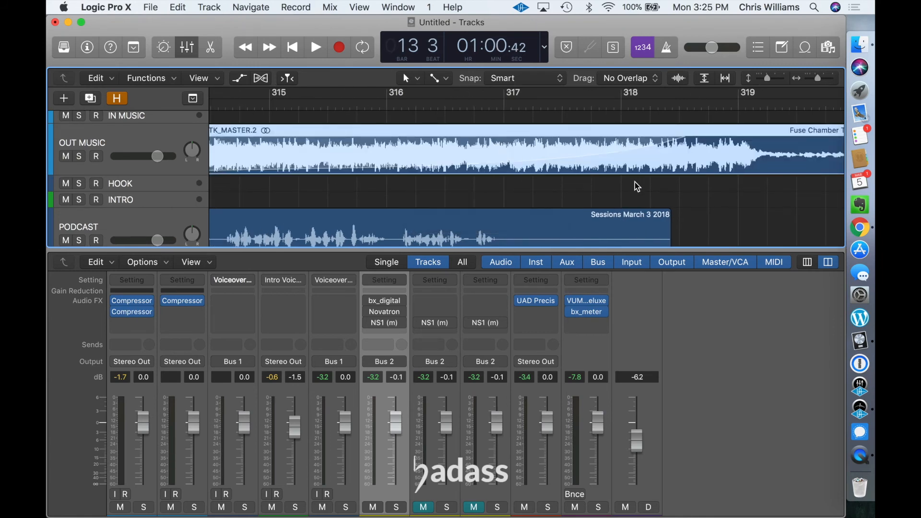
Step: Play the ending from about bar 313 and again near bar 316, and move the closing theme region about half a bar earlier
{"action": "key", "text": "super+Left"}
{"action": "key", "text": "super+Left"}
{"action": "key", "text": "super+Left"}
{"action": "key", "text": "super+Left"}
{"action": "key", "text": "super+Left"}
{"action": "key", "text": "super+Left"}
{"action": "key", "text": "super+Left"}
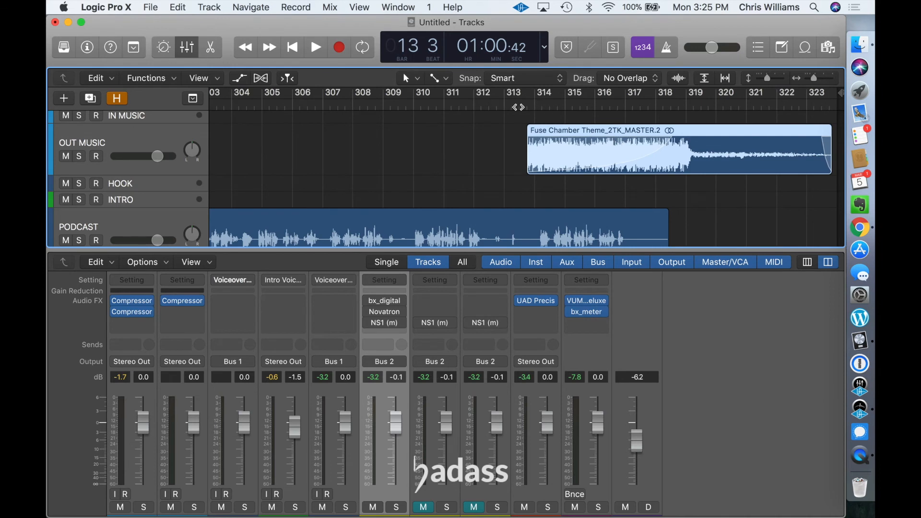
{"action": "left_click", "coordinate": [518, 107]}
{"action": "key", "text": "space"}
{"action": "left_click", "coordinate": [611, 107]}
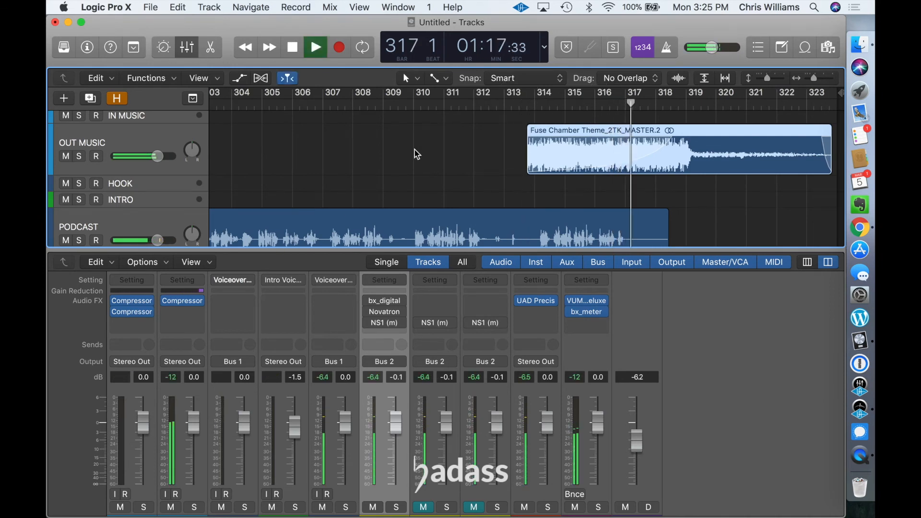
{"action": "key", "text": "space"}
{"action": "left_click_drag", "start_coordinate": [637, 154], "coordinate": [623, 153]}
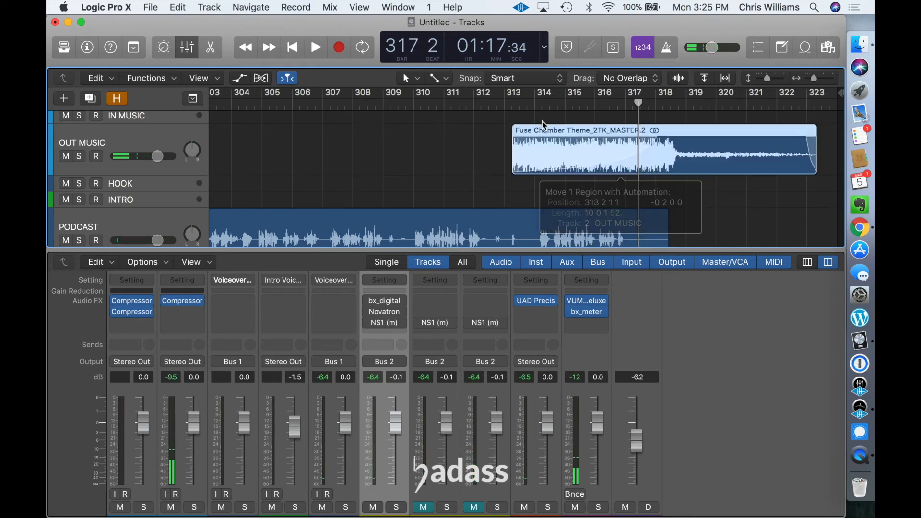
Step: Replay the ending from around bars 315 and 316, moving the closing theme region earlier by about half a bar and a further quarter bar
{"action": "double_click", "coordinate": [587, 106]}
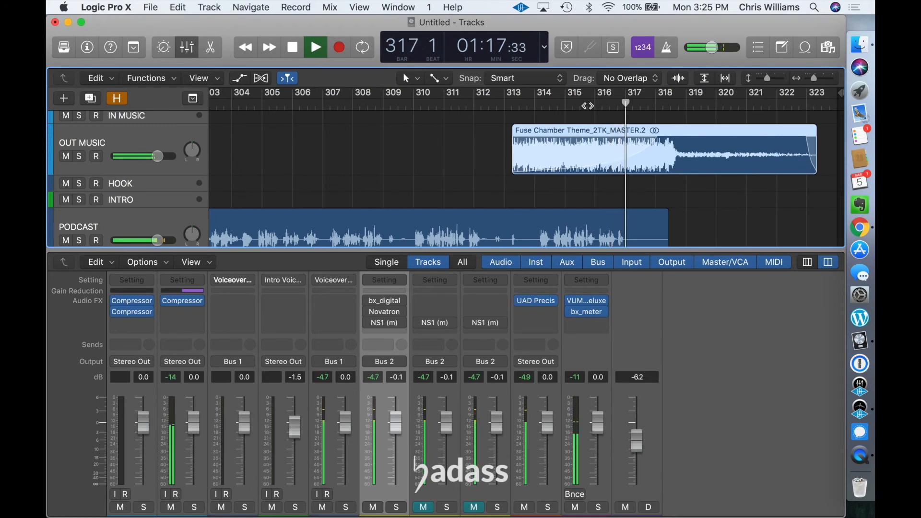
{"action": "key", "text": "space"}
{"action": "left_click_drag", "start_coordinate": [612, 149], "coordinate": [596, 144]}
{"action": "left_click", "coordinate": [597, 107]}
{"action": "key", "text": "space"}
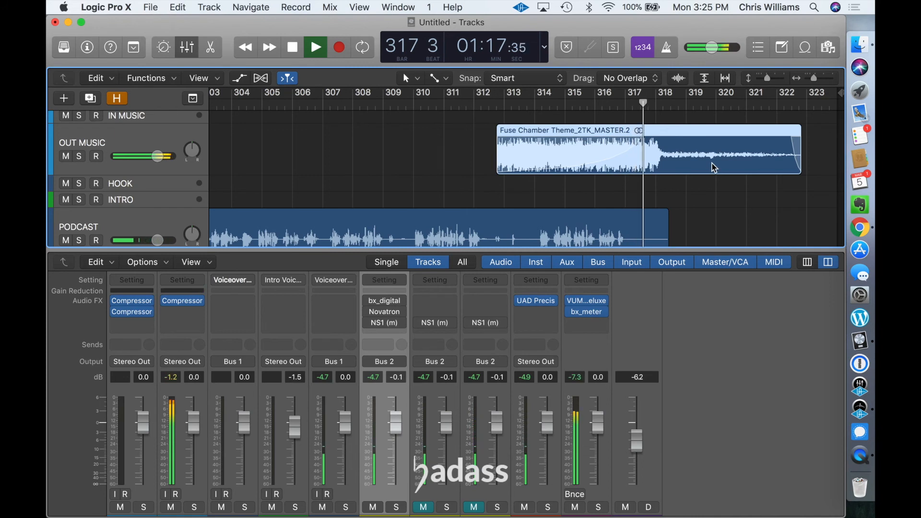
{"action": "key", "text": "space"}
{"action": "left_click_drag", "start_coordinate": [610, 147], "coordinate": [604, 147]}
Step: Shorten the project by moving its end marker to just past the end of the closing theme, in bar 322
{"action": "scroll", "coordinate": [735, 212], "scroll_direction": "right", "scroll_amount": 1}
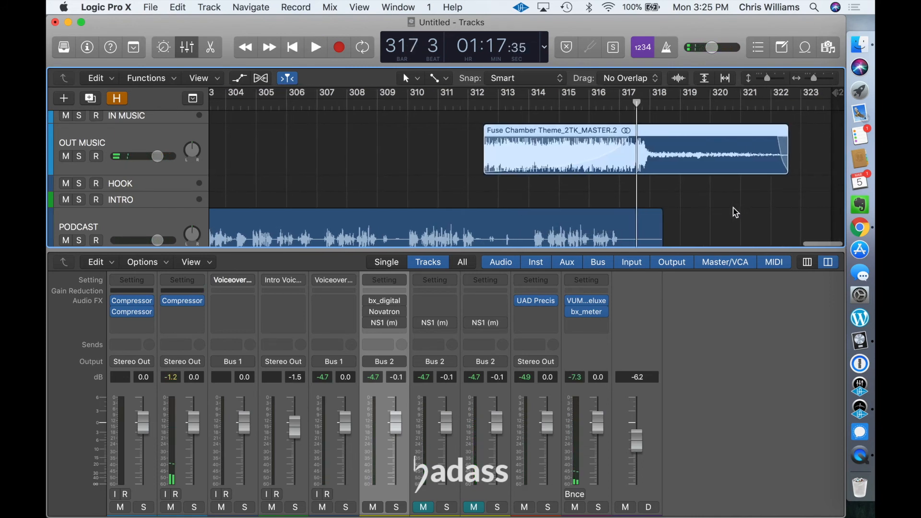
{"action": "left_click_drag", "start_coordinate": [831, 92], "coordinate": [799, 100]}
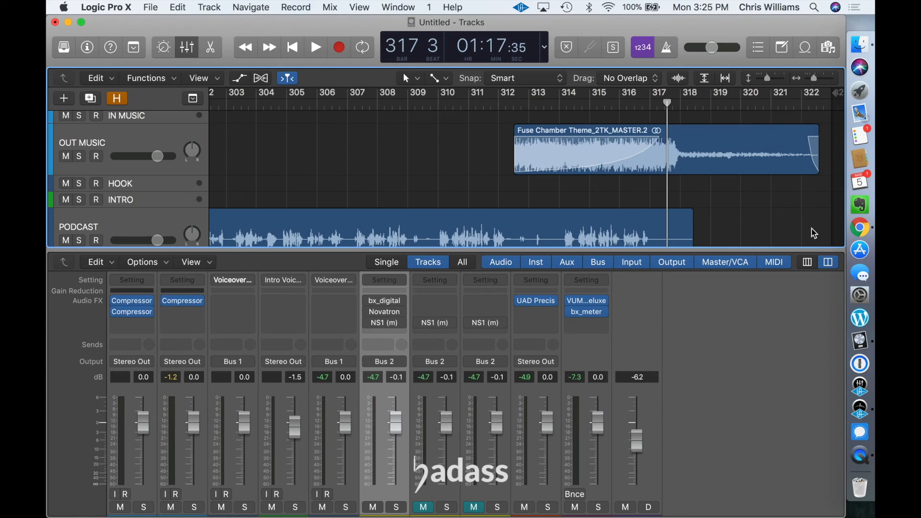
{"action": "key", "text": "super+Right"}
{"action": "key", "text": "super+Right"}
{"action": "key", "text": "super+Right"}
{"action": "key", "text": "super+Right"}
{"action": "key", "text": "super+Right"}
{"action": "scroll", "coordinate": [813, 232], "scroll_direction": "right", "scroll_amount": 8}
{"action": "scroll", "coordinate": [813, 232], "scroll_direction": "right", "scroll_amount": 10}
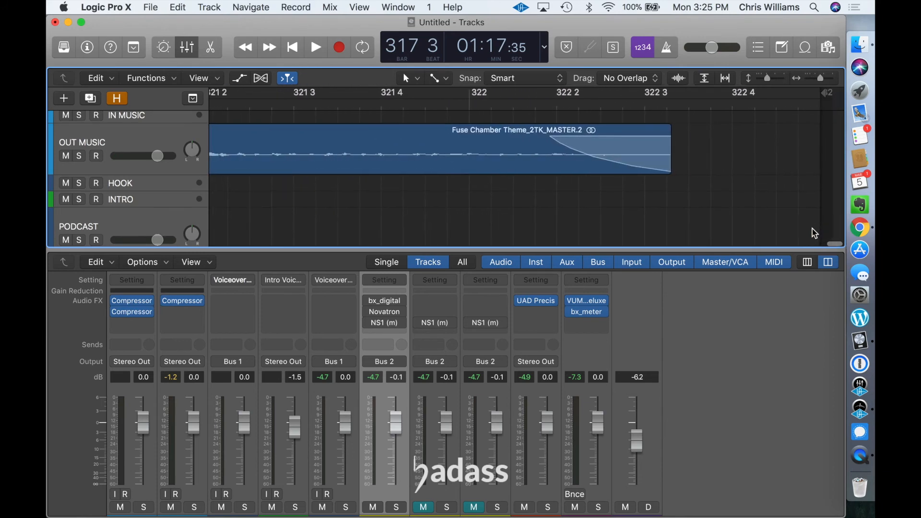
{"action": "mouse_move", "coordinate": [835, 92]}
{"action": "left_mouse_down"}
{"action": "mouse_move", "coordinate": [756, 93]}
{"action": "mouse_move", "coordinate": [705, 113]}
{"action": "left_mouse_up"}
{"action": "scroll", "coordinate": [653, 228], "scroll_direction": "left", "scroll_amount": 3}
{"action": "scroll", "coordinate": [652, 223], "scroll_direction": "left", "scroll_amount": 10}
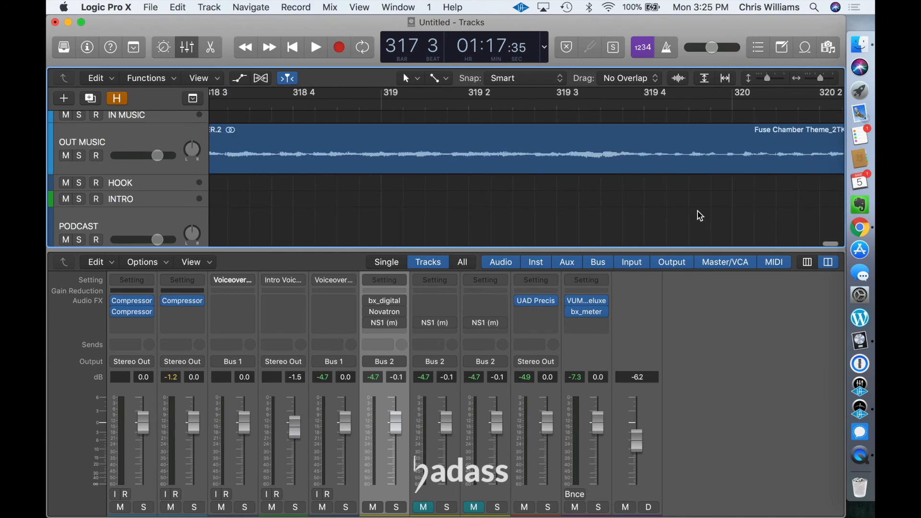
Step: Place the playhead at bar 153 in the middle of the podcast region and start playback with the mixer shown
{"action": "key", "text": "super+Left"}
{"action": "key", "text": "super+Left"}
{"action": "key", "text": "super+Left"}
{"action": "key", "text": "super+Left"}
{"action": "key", "text": "super+Left"}
{"action": "key", "text": "super+Left"}
{"action": "key", "text": "super+Left"}
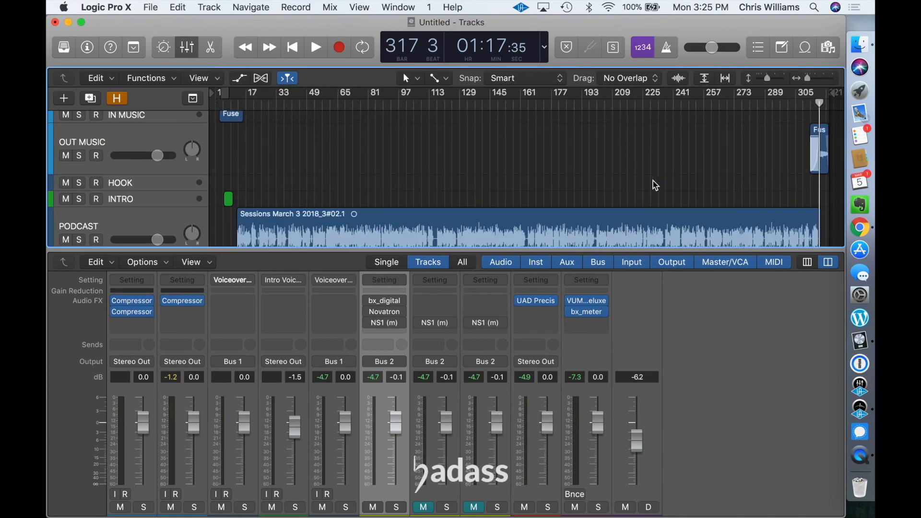
{"action": "left_click", "coordinate": [505, 102]}
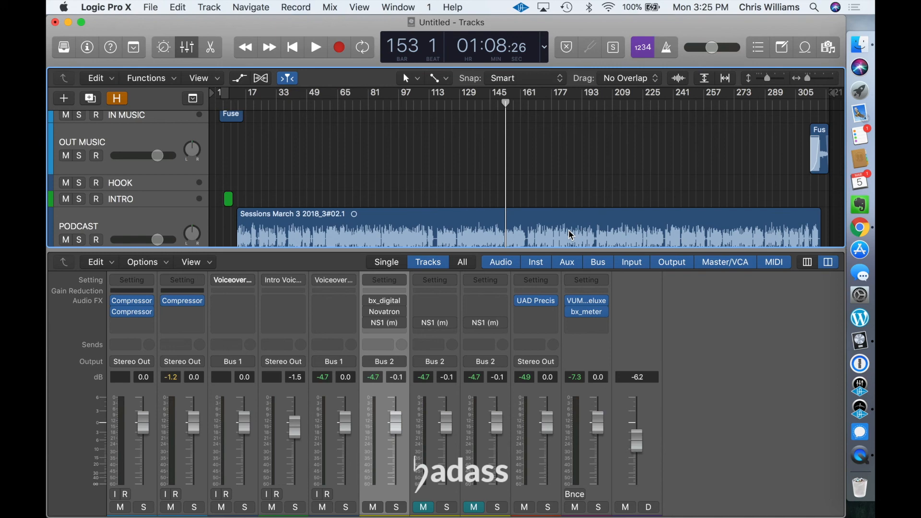
{"action": "double_click", "coordinate": [483, 240]}
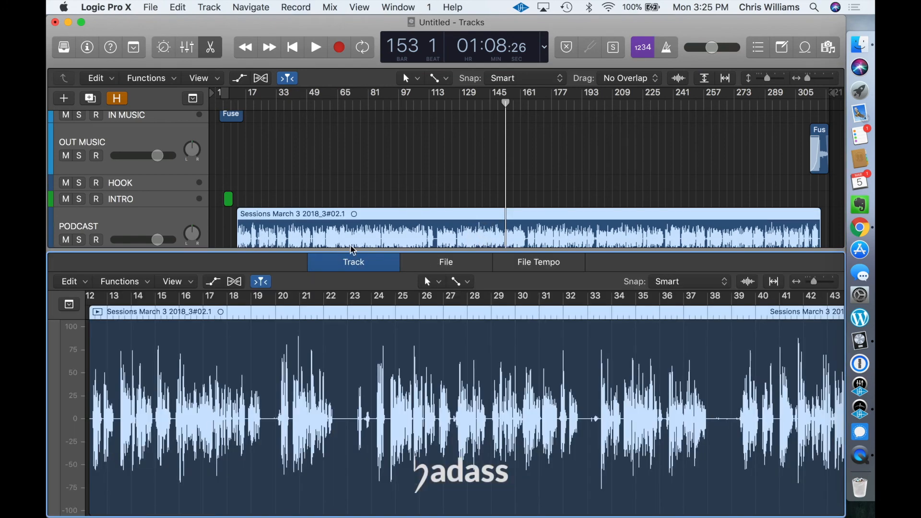
{"action": "left_click", "coordinate": [187, 47]}
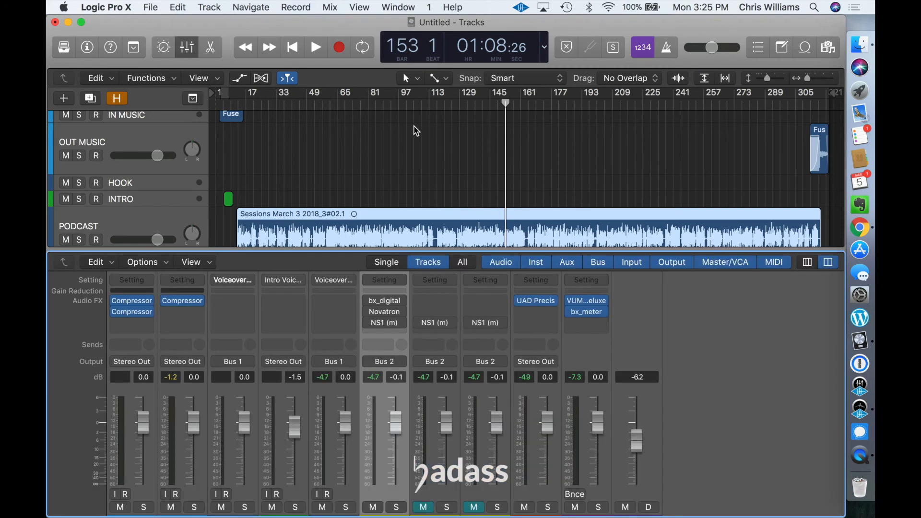
{"action": "key", "text": "space"}
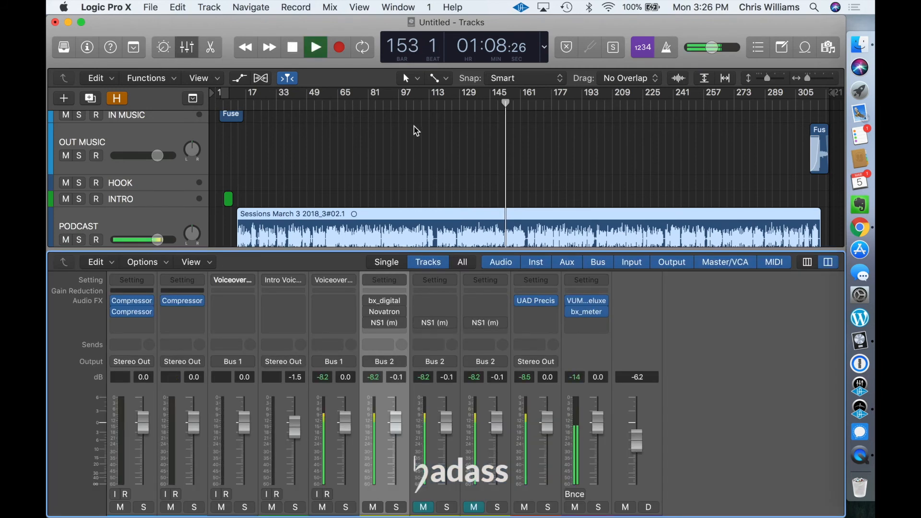
Step: Enable NS1 and Novatron on the VOICE1 channel and load Novatron's _Podcast_Default preset from the UBK Vocals bank
{"action": "left_click", "coordinate": [369, 324]}
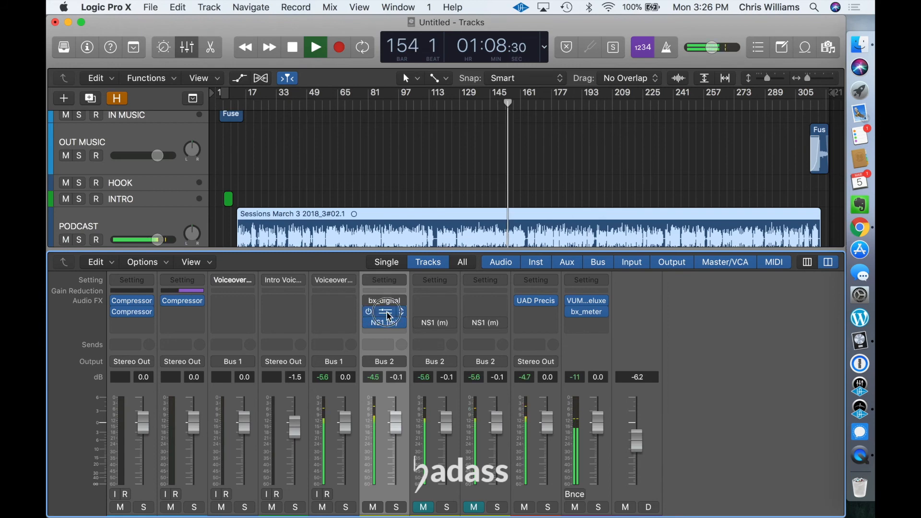
{"action": "left_click", "coordinate": [389, 316]}
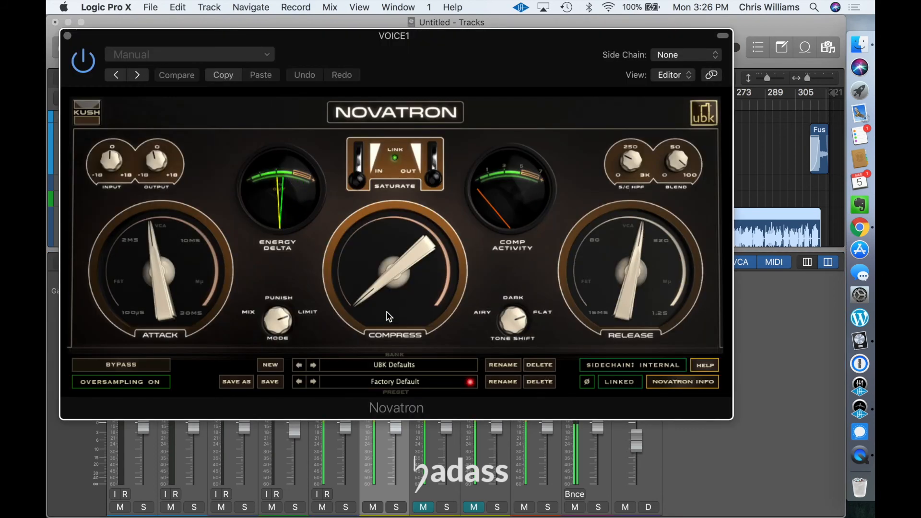
{"action": "left_click", "coordinate": [411, 380]}
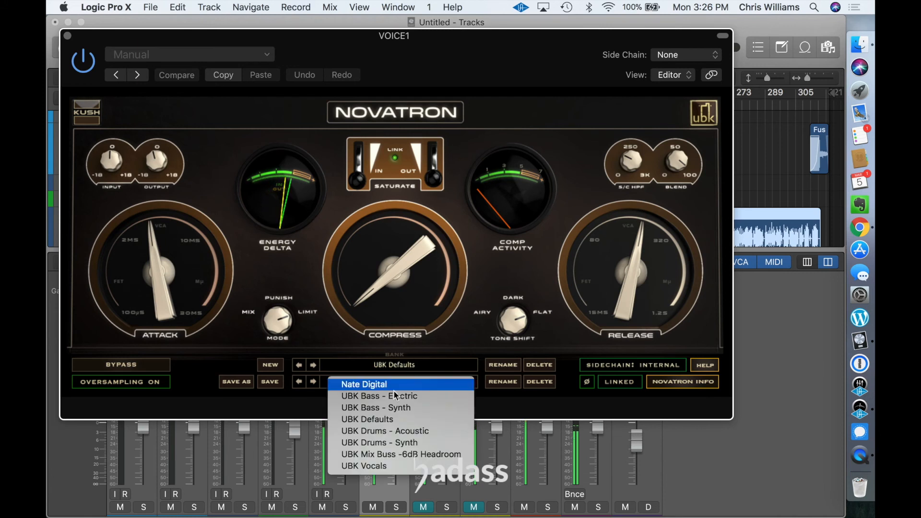
{"action": "left_click", "coordinate": [391, 471]}
{"action": "left_click", "coordinate": [412, 381]}
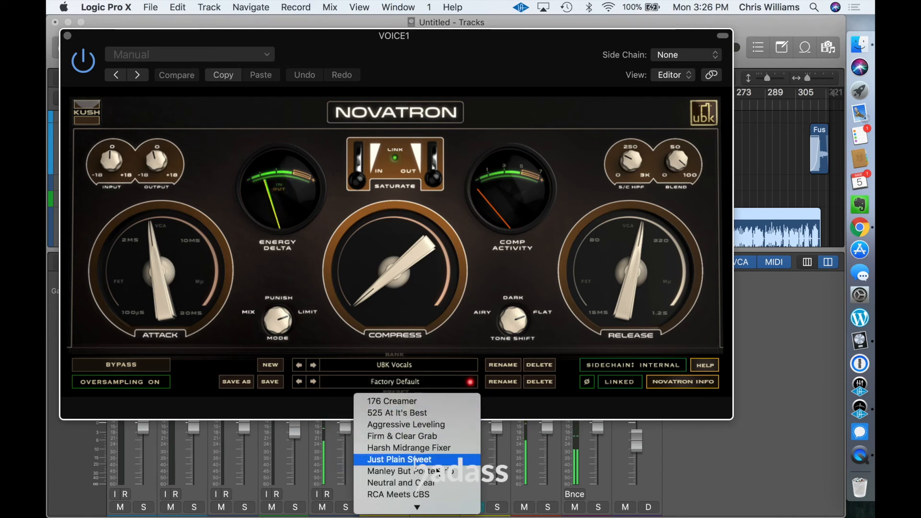
{"action": "left_click", "coordinate": [432, 502]}
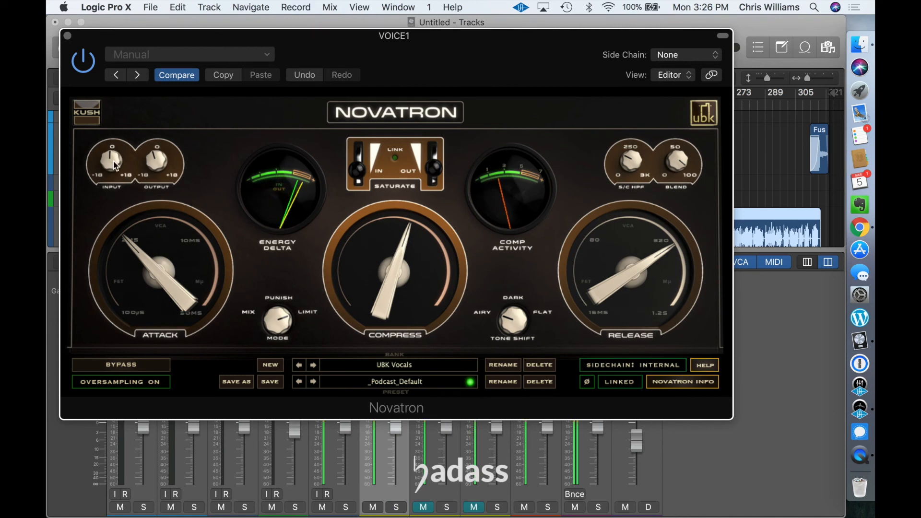
Step: Turn Novatron's input gain down slightly, close its window and stop playback
{"action": "left_click_drag", "start_coordinate": [115, 165], "coordinate": [115, 174]}
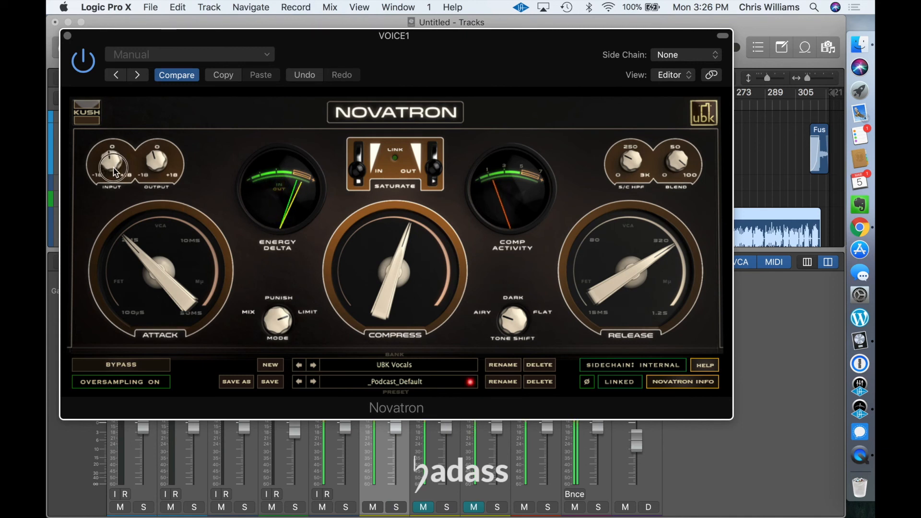
{"action": "left_click", "coordinate": [67, 37]}
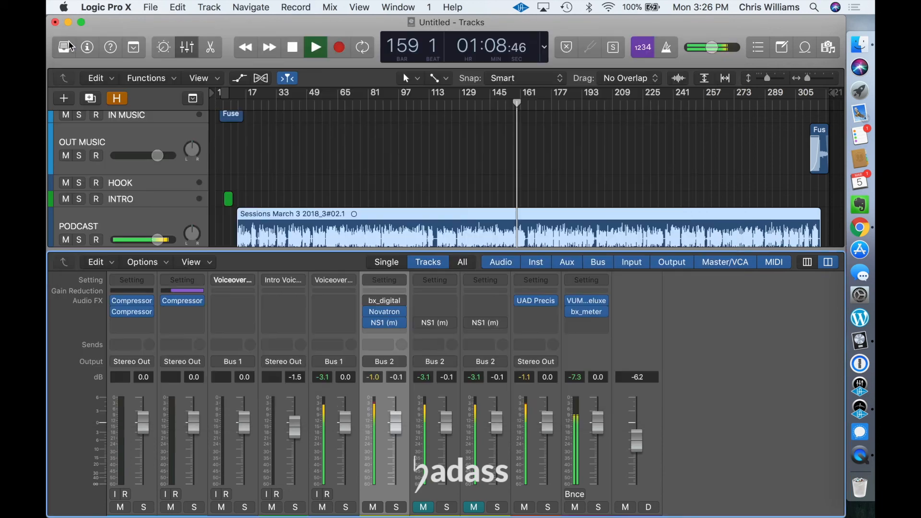
{"action": "key", "text": "space"}
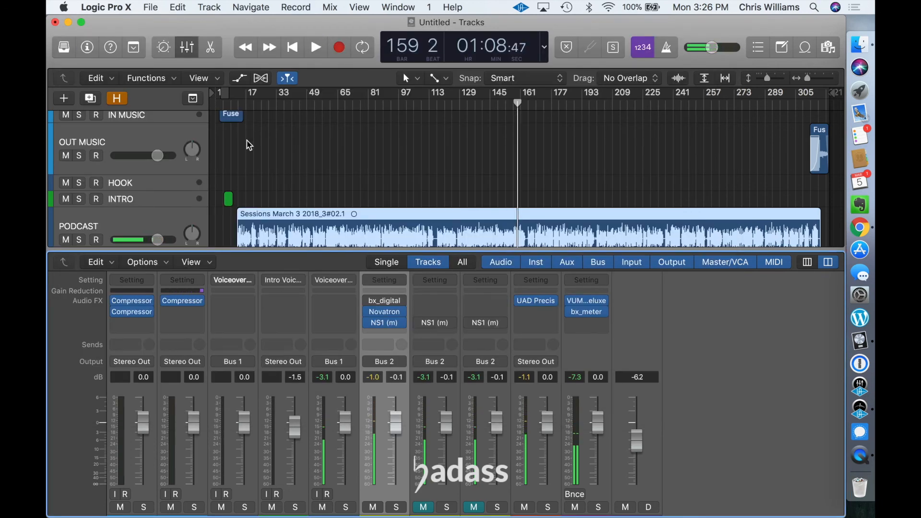
Step: Open the Stereo Out's bx_meter and VUMTdeluxe meters, moving VUMTdeluxe over the mixer's empty area and collapsing its header controls
{"action": "left_click", "coordinate": [589, 316]}
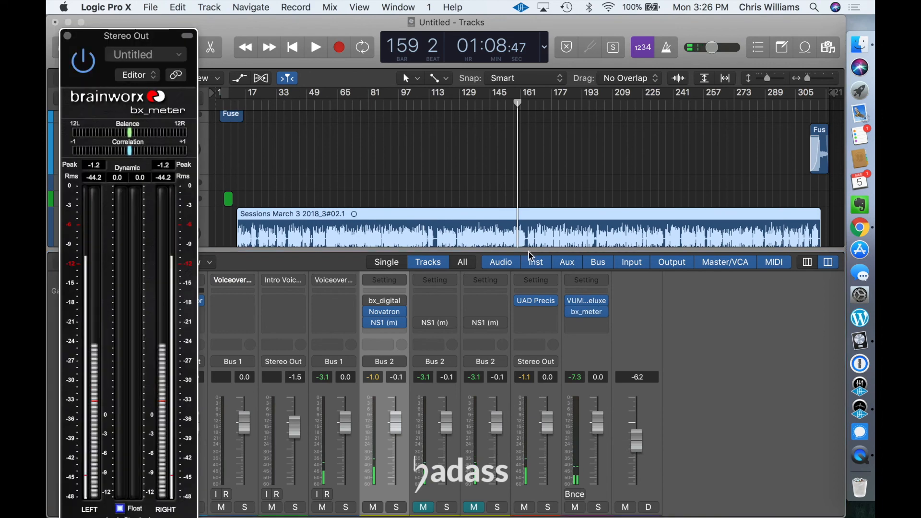
{"action": "left_click", "coordinate": [588, 302]}
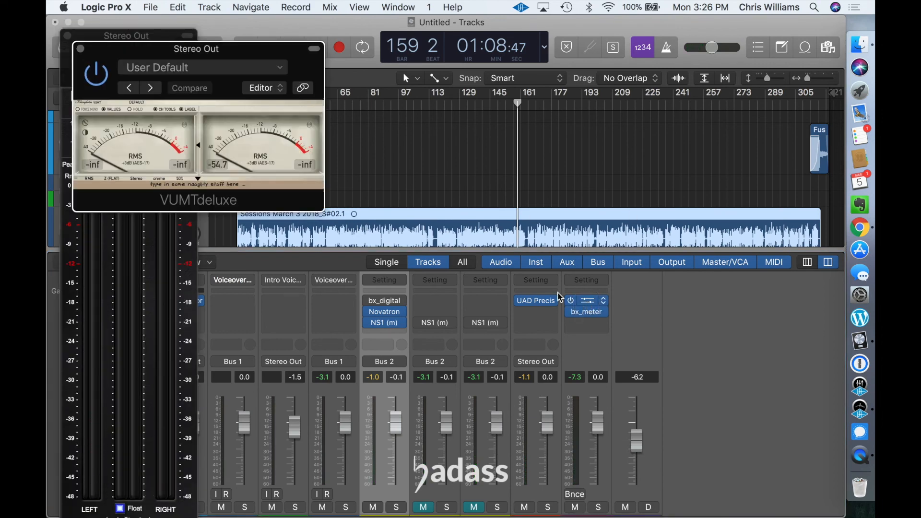
{"action": "left_click_drag", "start_coordinate": [260, 52], "coordinate": [781, 335]}
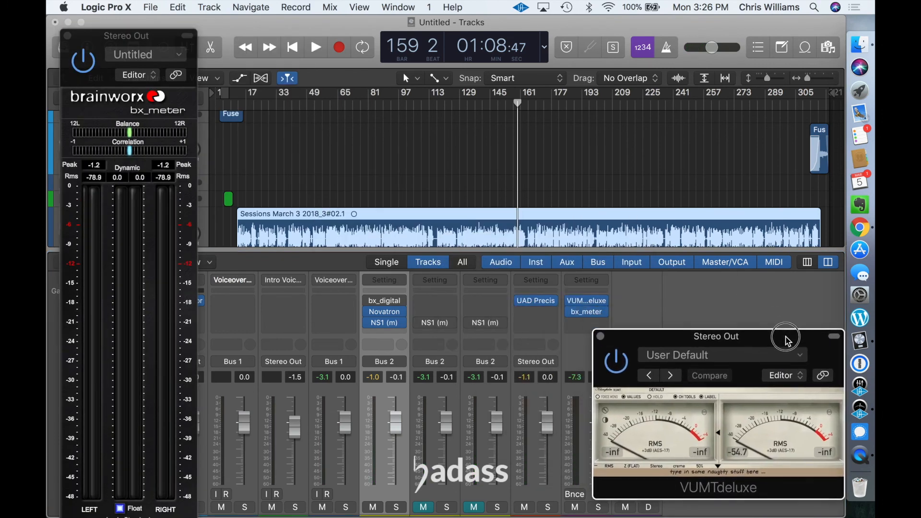
{"action": "left_click", "coordinate": [832, 337]}
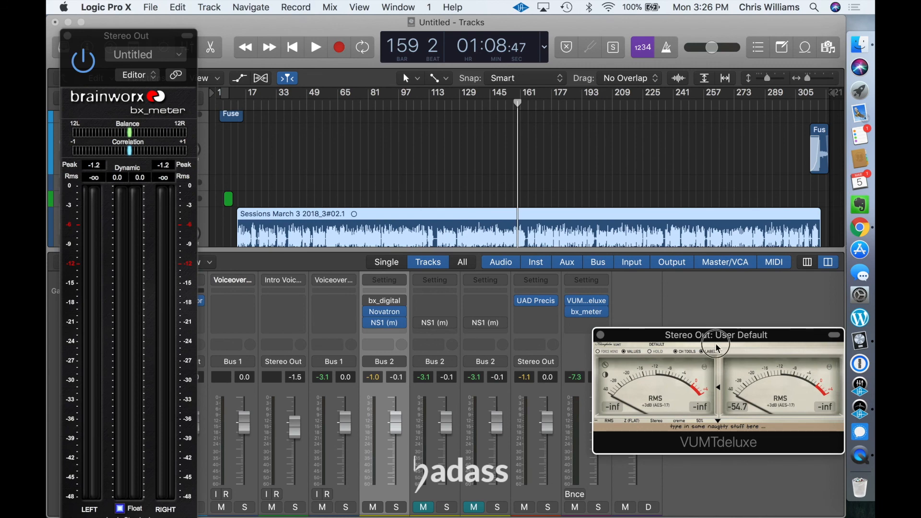
{"action": "left_click_drag", "start_coordinate": [717, 349], "coordinate": [724, 360]}
Step: Set the Finalize channel's UAD Precision Limiter to -0.46 dB output and 2.40 dB input while playing the podcast from bar 159, and stop playback
{"action": "left_click", "coordinate": [537, 302]}
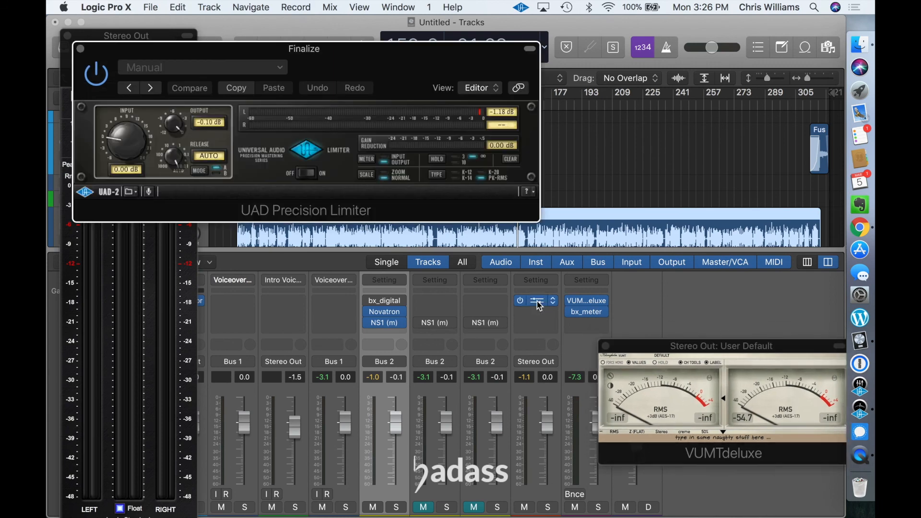
{"action": "left_click_drag", "start_coordinate": [334, 59], "coordinate": [334, 160]}
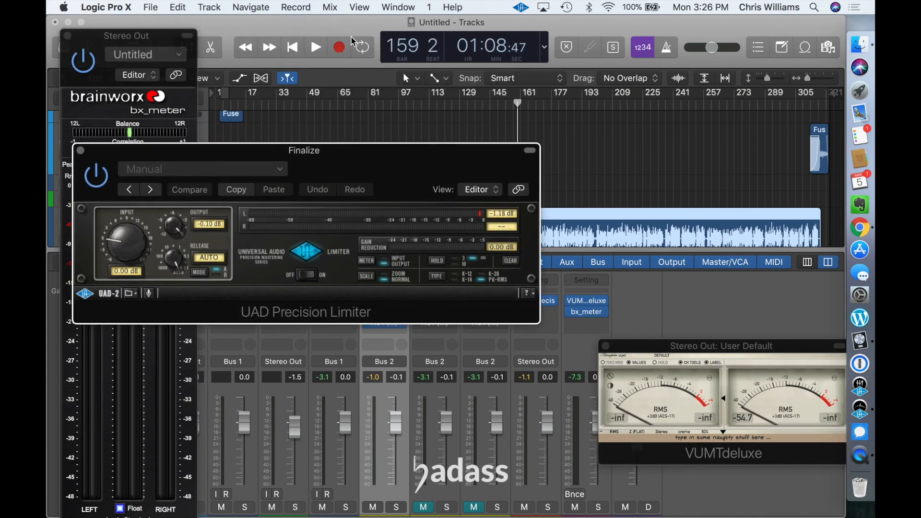
{"action": "left_click", "coordinate": [316, 50]}
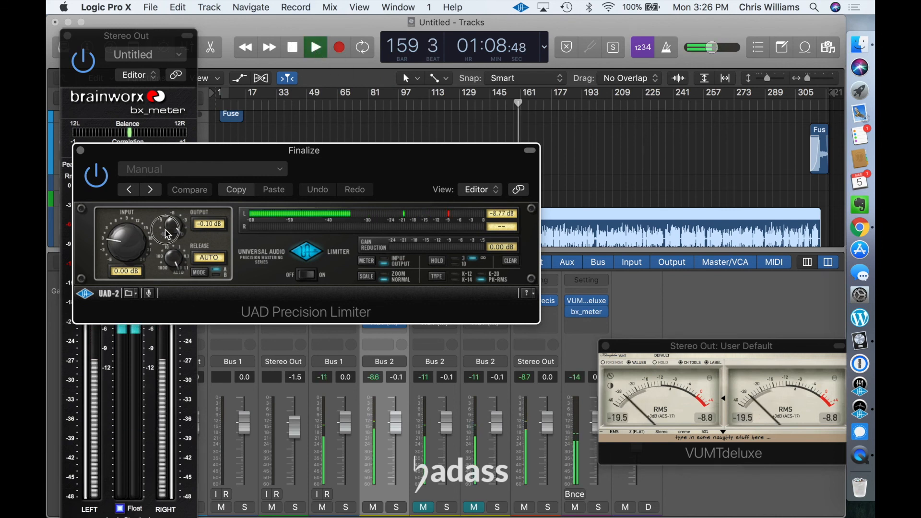
{"action": "left_click_drag", "start_coordinate": [173, 234], "coordinate": [124, 234]}
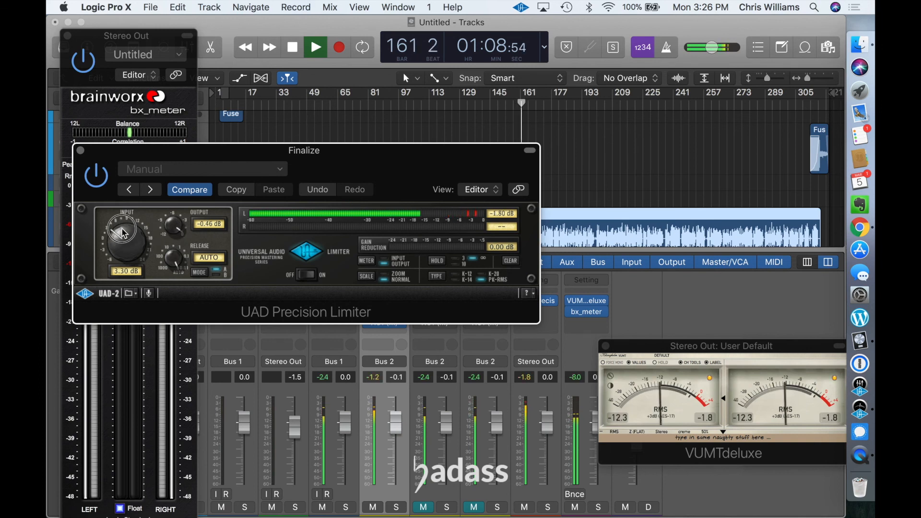
{"action": "left_click_drag", "start_coordinate": [123, 234], "coordinate": [124, 237]}
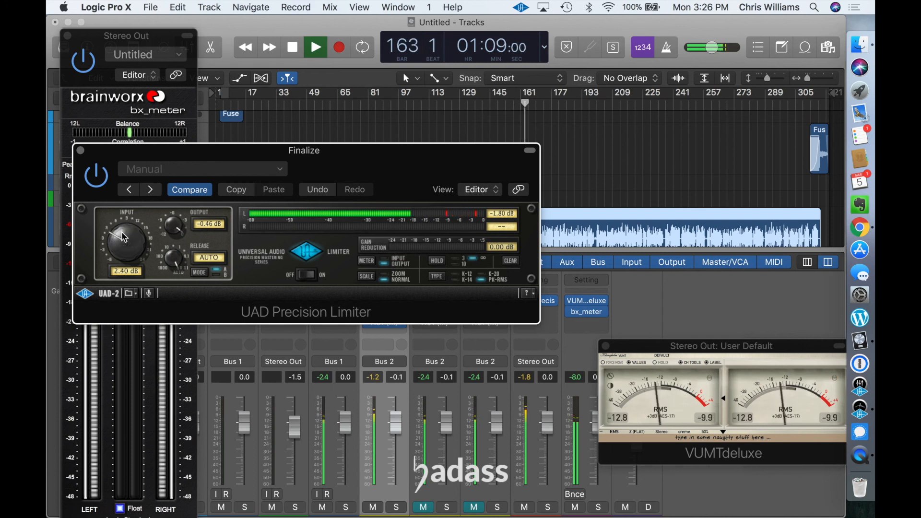
{"action": "key", "text": "space"}
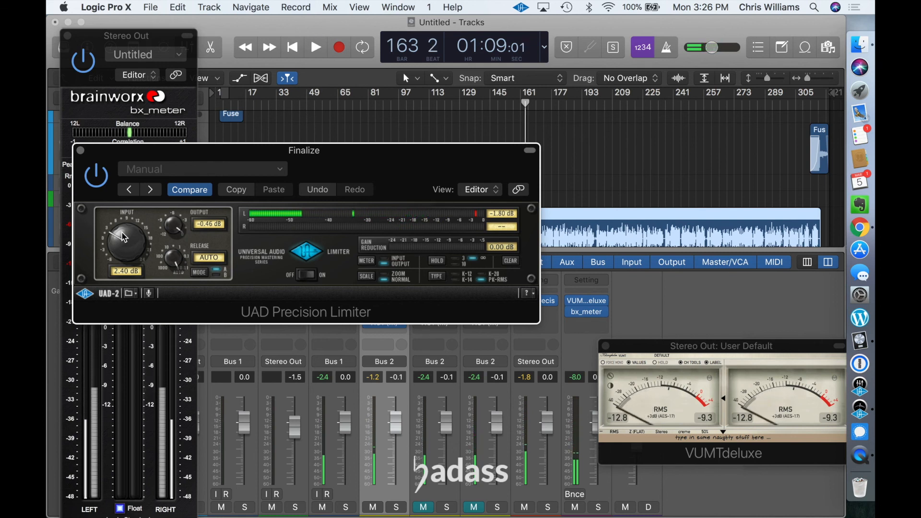